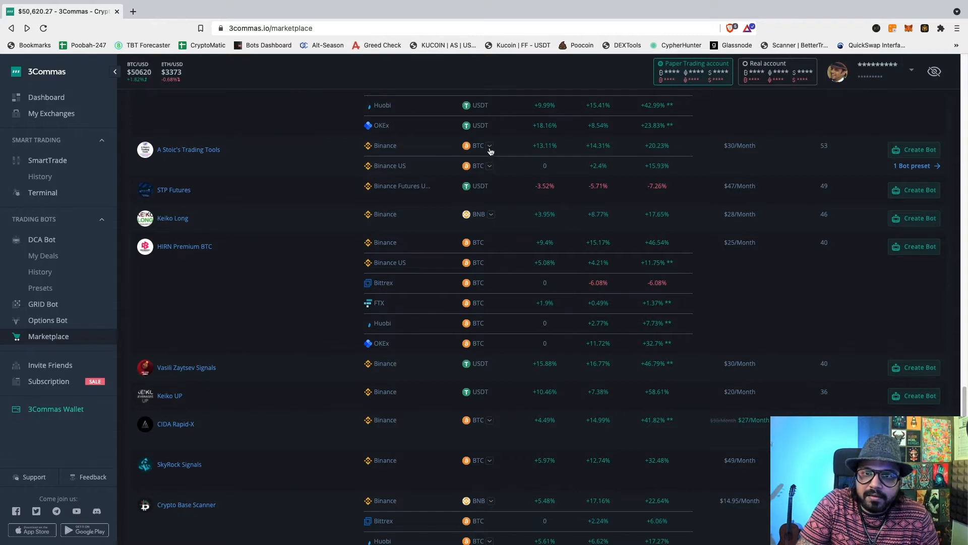
- Expand the Binance pairs listed for A Stoic's Trading Tools and open that provider's marketplace page in a new tab
left_click(489, 147)
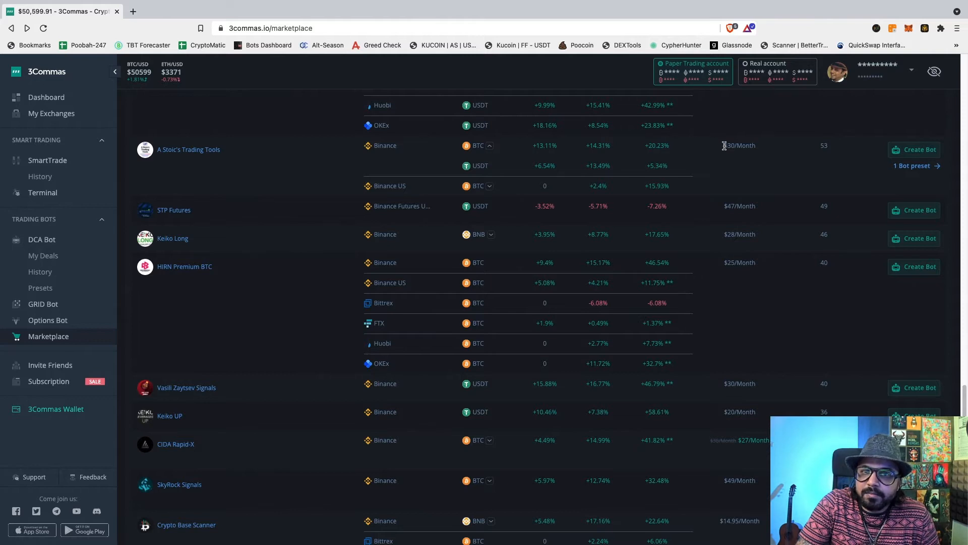
right_click(212, 153)
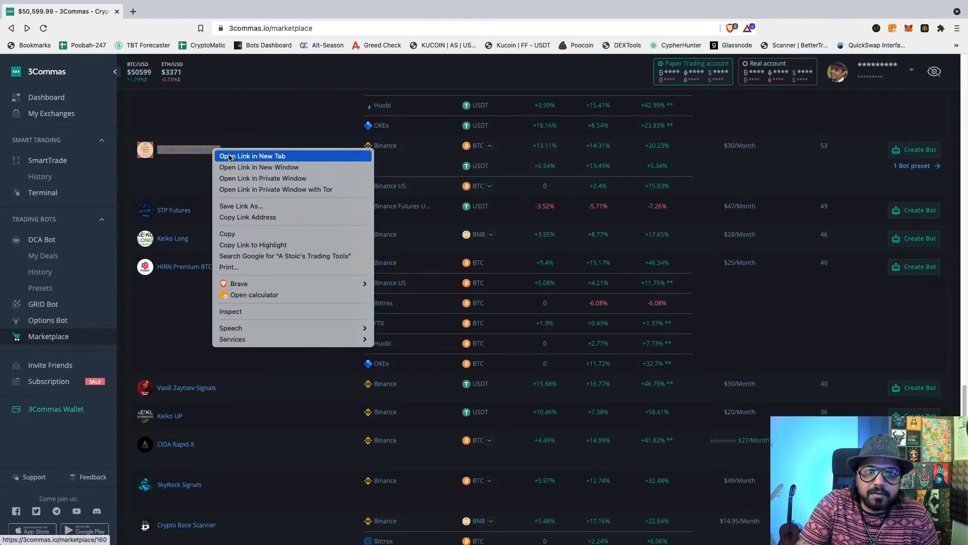
left_click(229, 157)
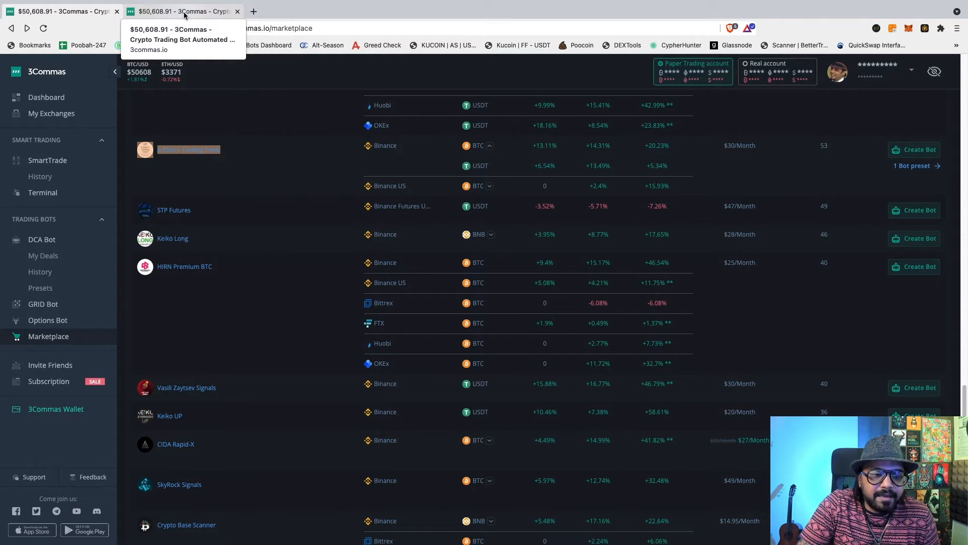
left_click(185, 15)
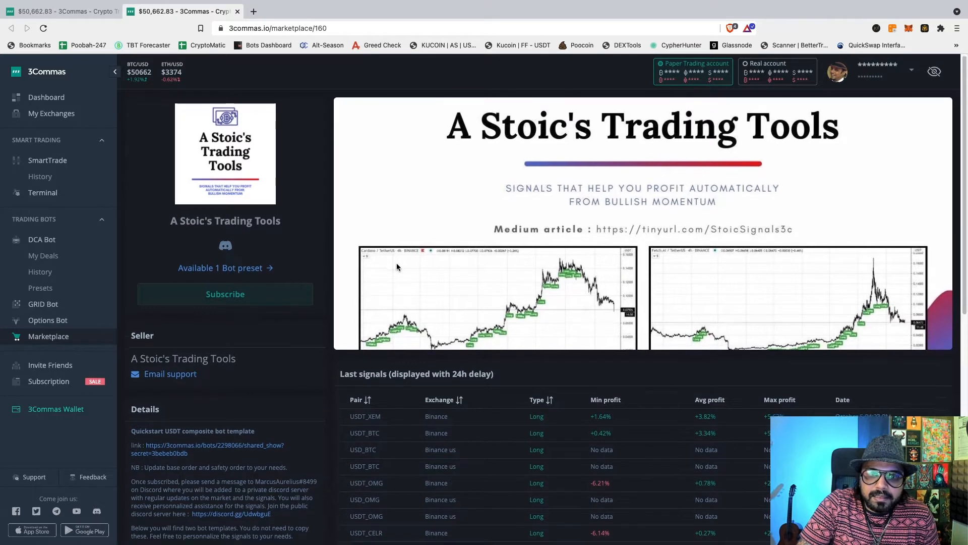
- Examine the dates and the minimum, average and maximum profits of the provider's most recent signals
scroll(397, 266, "down", 6)
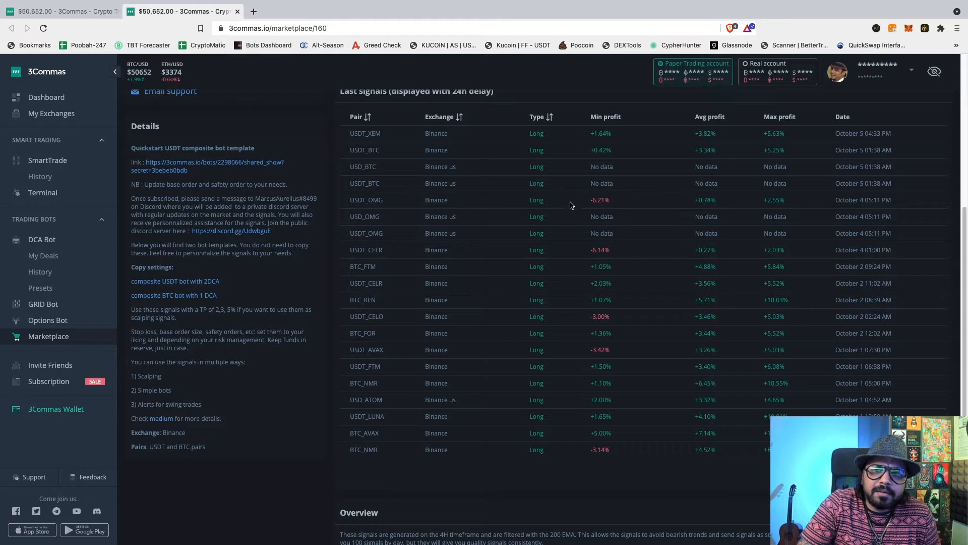
left_click_drag(592, 201, 611, 202)
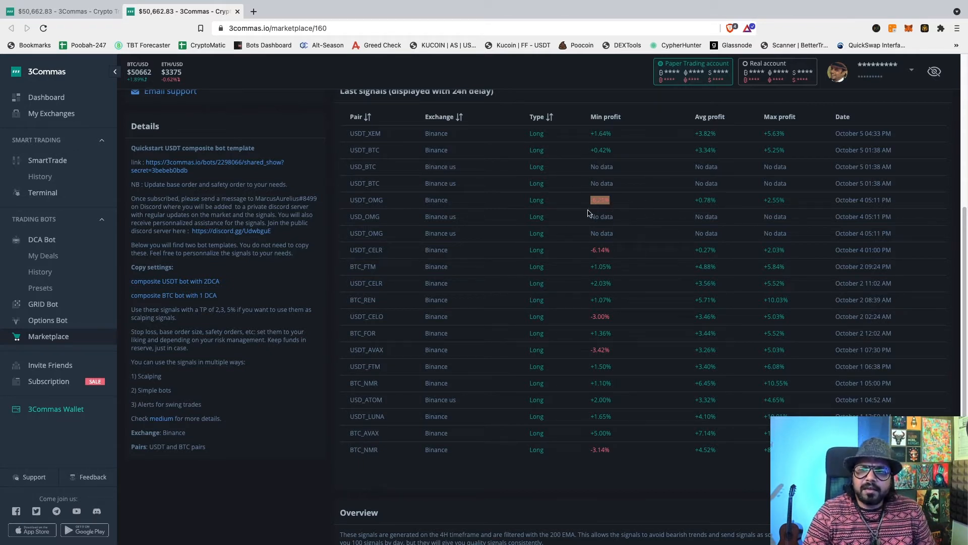
scroll(630, 302, "down", 1)
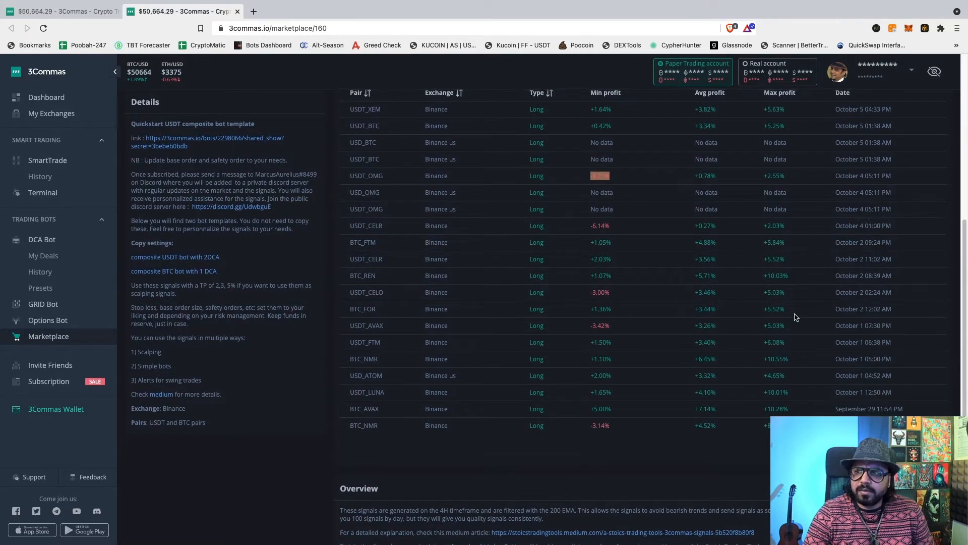
scroll(796, 318, "up", 3)
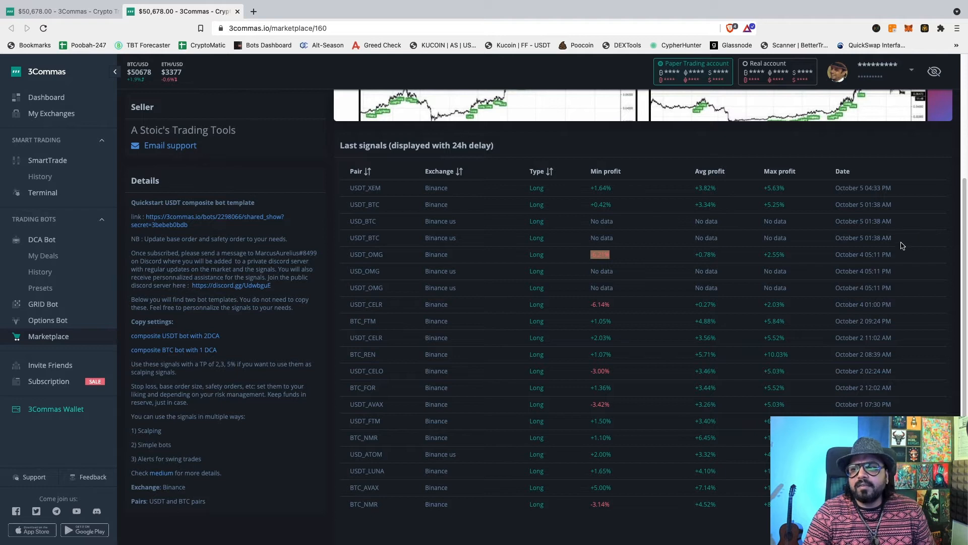
left_click_drag(897, 241, 351, 189)
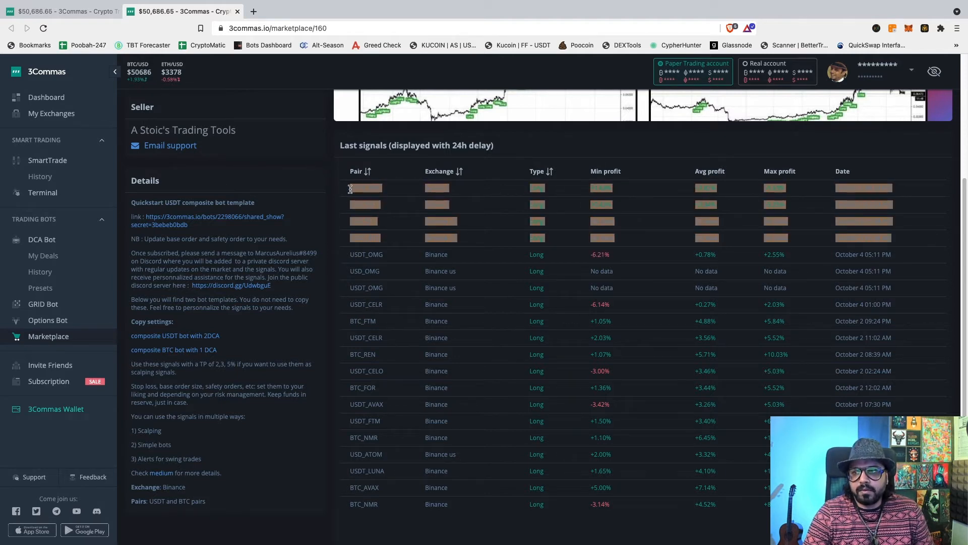
left_click(903, 310)
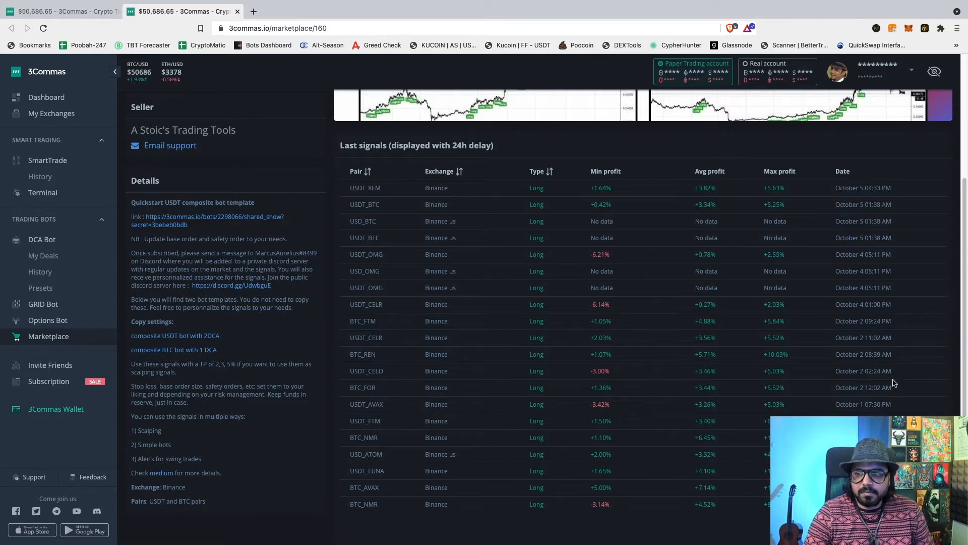
- Show the older signals in the list and check how many were issued around September 23
scroll(894, 383, "down", 1)
scroll(894, 383, "down", 1)
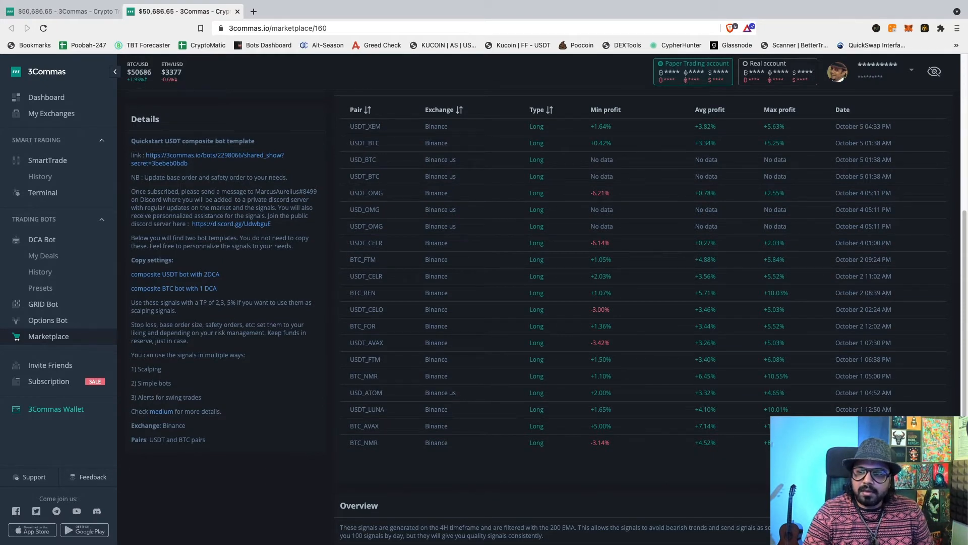
left_click(898, 467)
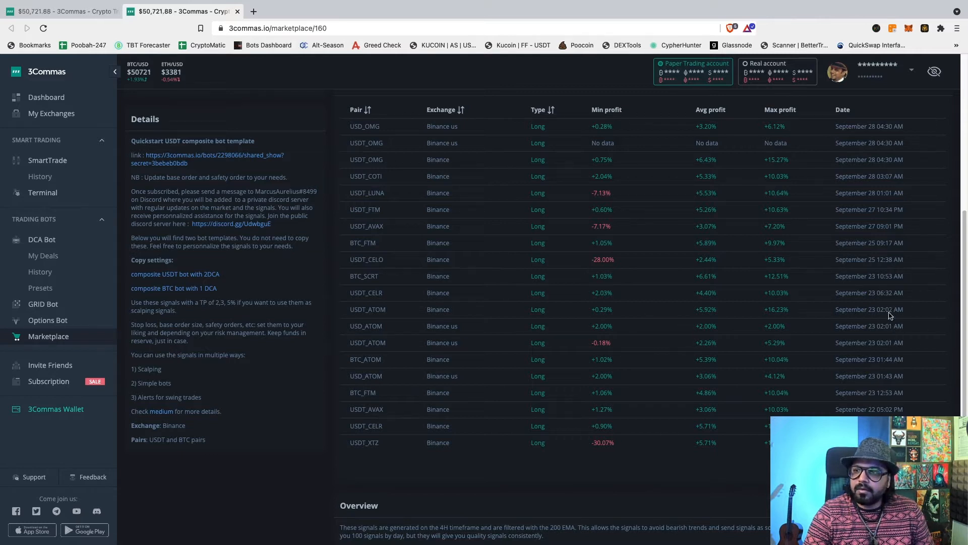
left_click_drag(906, 398, 868, 271)
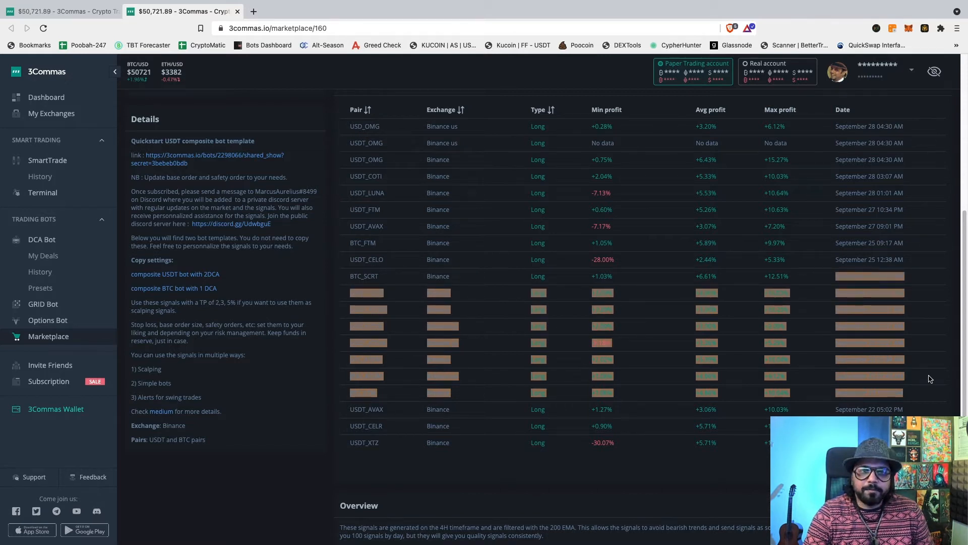
left_click(289, 275)
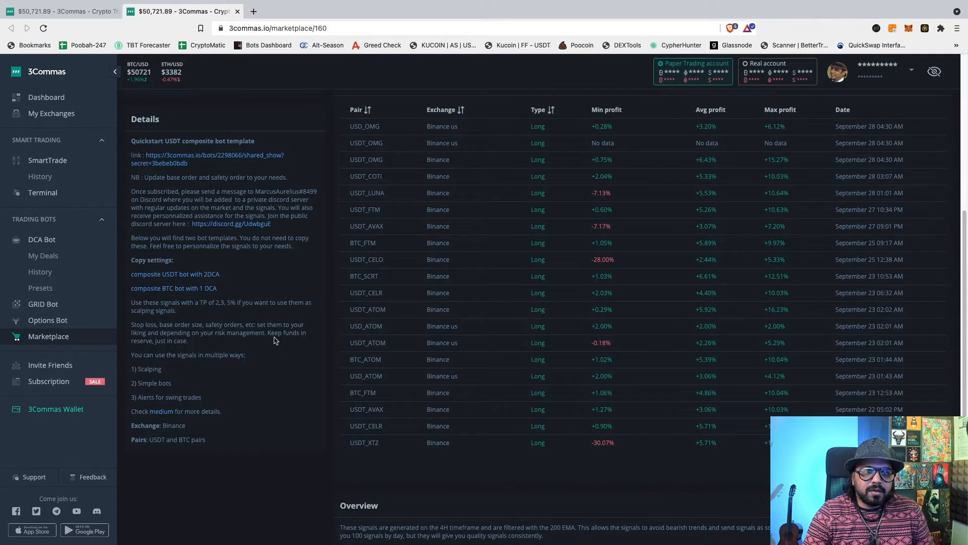
- Open the "composite USDT bot with 2DCA" and "composite BTC bot with 1 DCA" templates in separate new tabs
scroll(276, 340, "up", 1)
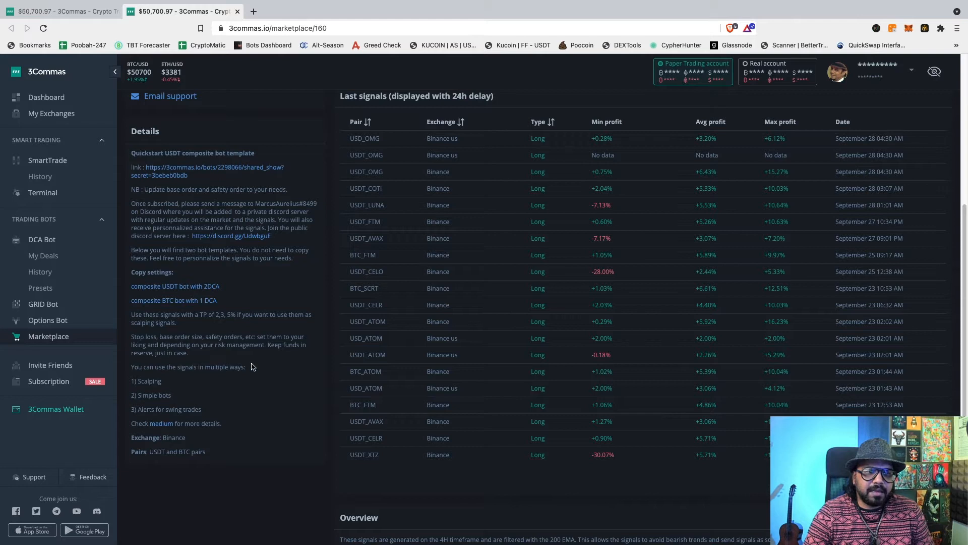
scroll(252, 362, "up", 1)
scroll(252, 363, "up", 1)
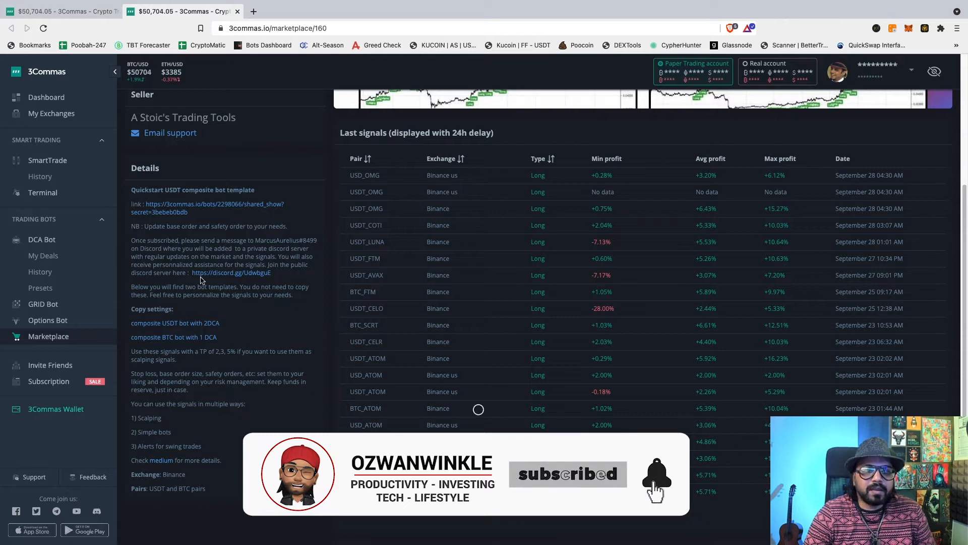
right_click(203, 326)
left_click(212, 329)
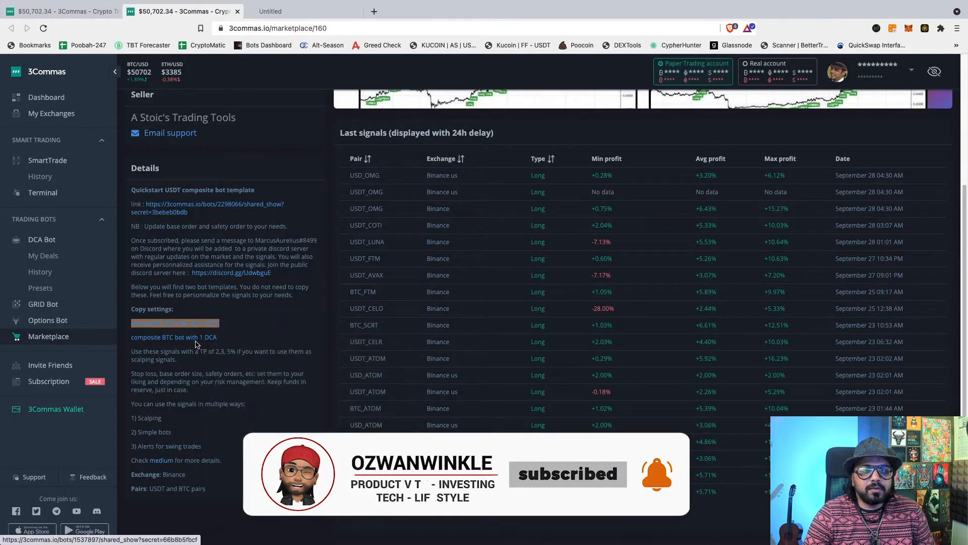
right_click(200, 340)
left_click(212, 344)
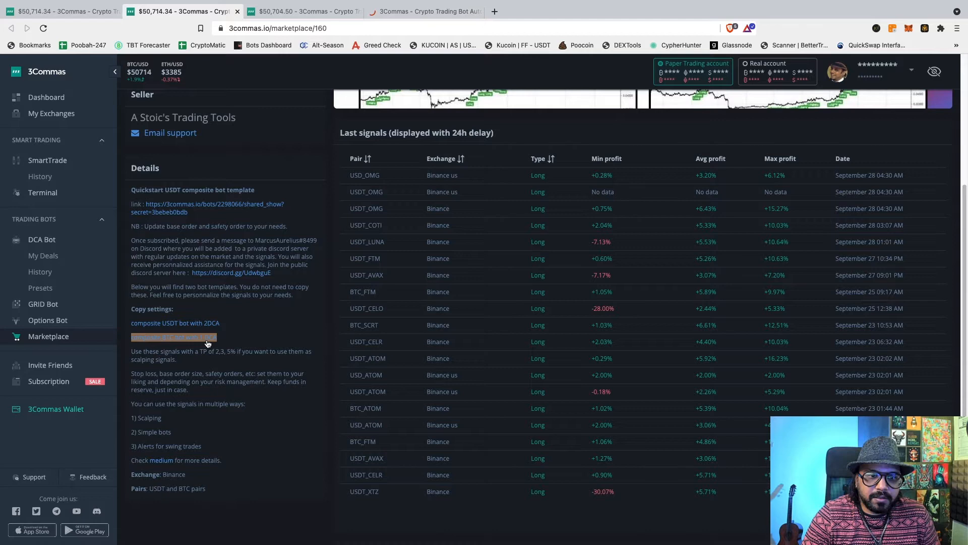
right_click(208, 338)
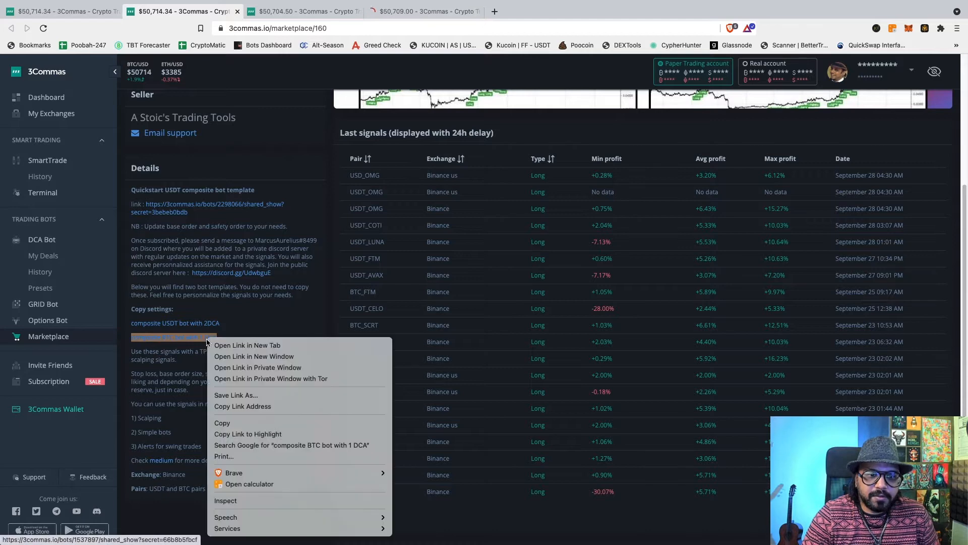
left_click(285, 14)
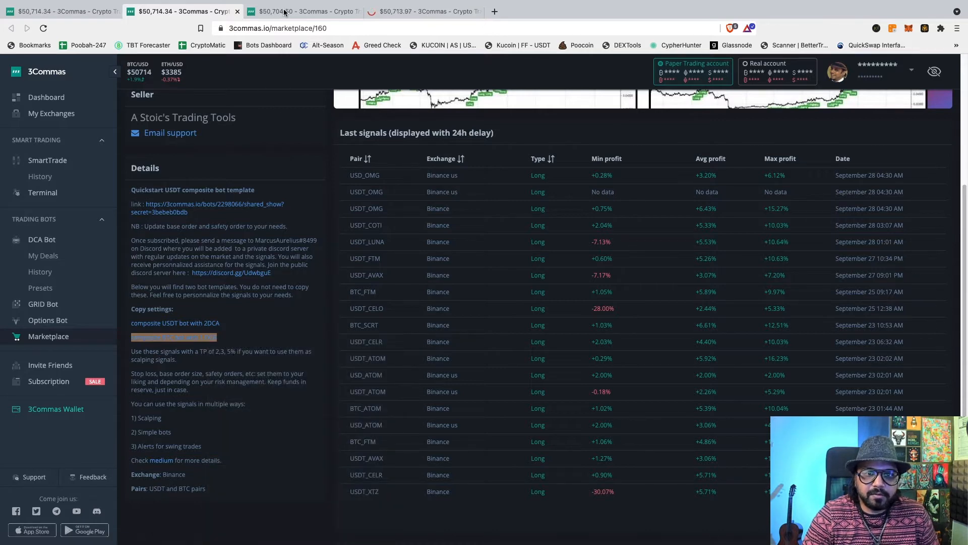
- Review the composite USDT bot's pairs, order settings, daily summary profit and profit by day
left_click(285, 14)
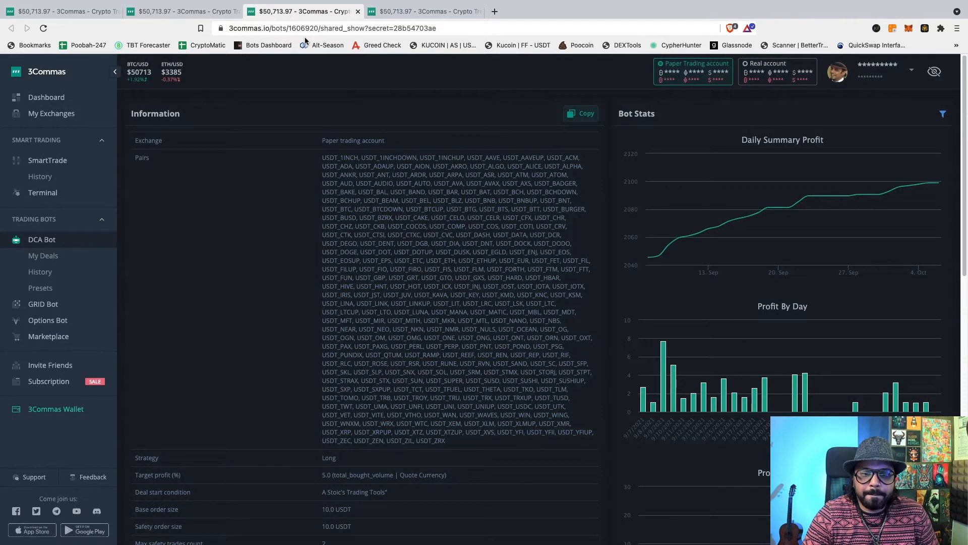
scroll(459, 326, "down", 1)
scroll(459, 327, "down", 3)
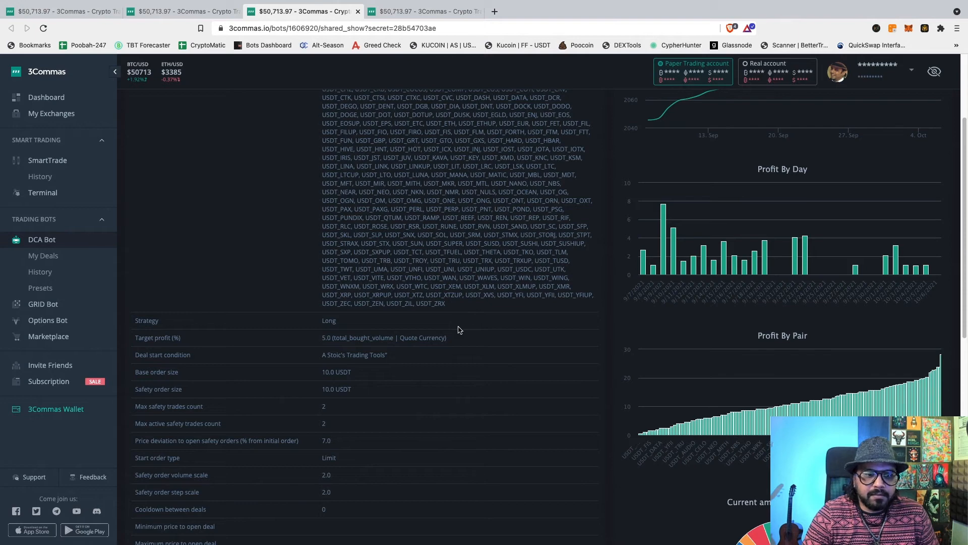
scroll(458, 329, "up", 3)
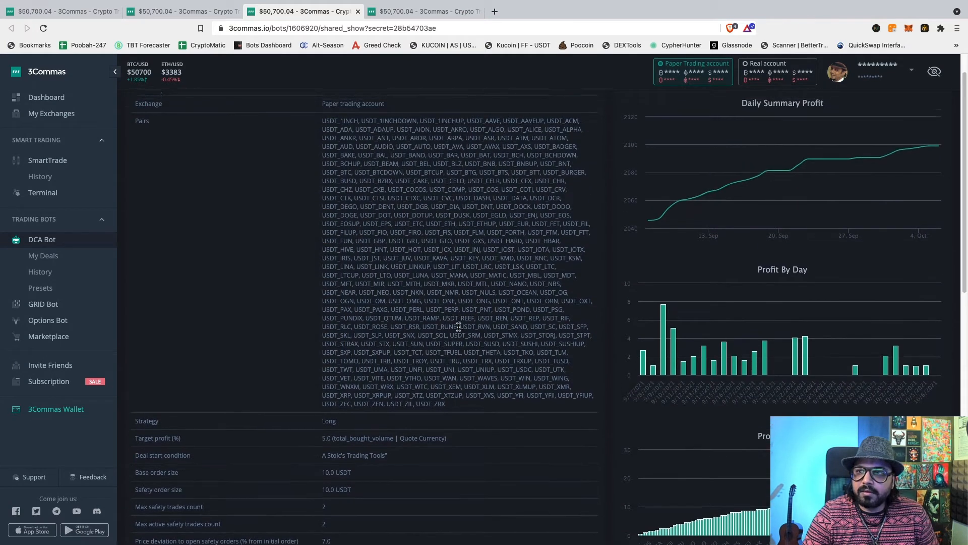
mouse_move(650, 241)
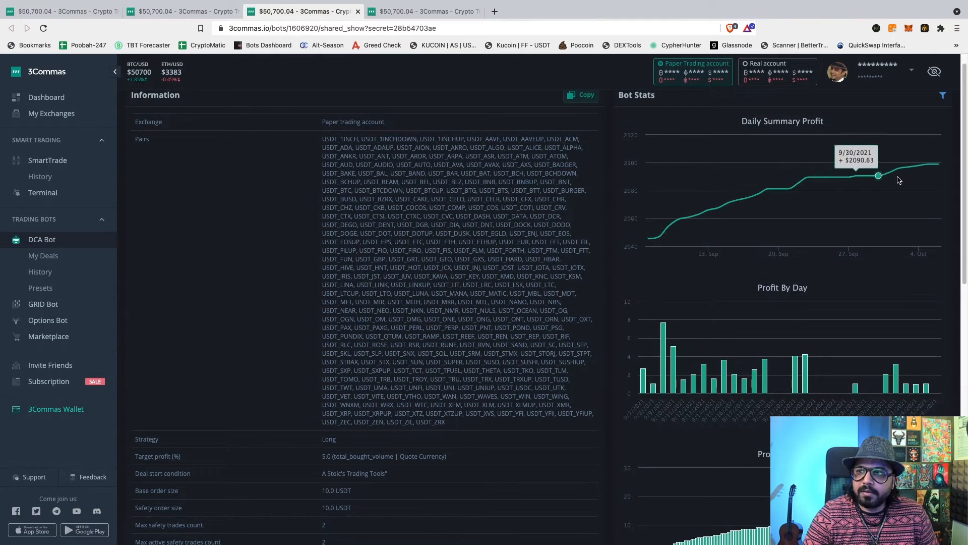
mouse_move(928, 166)
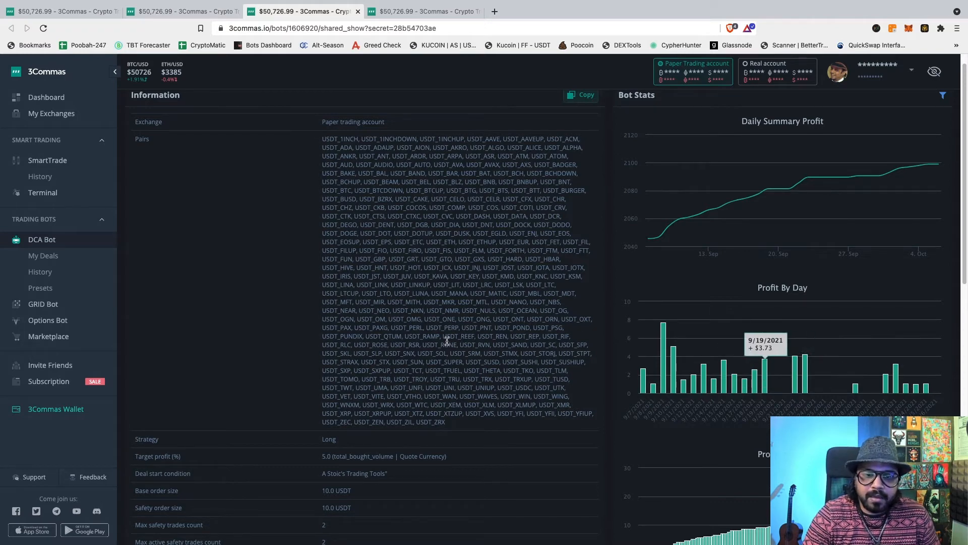
- Compare the composite BTC bot's target profit, order sizes and safety order settings with those of the USDT bot
left_click(434, 14)
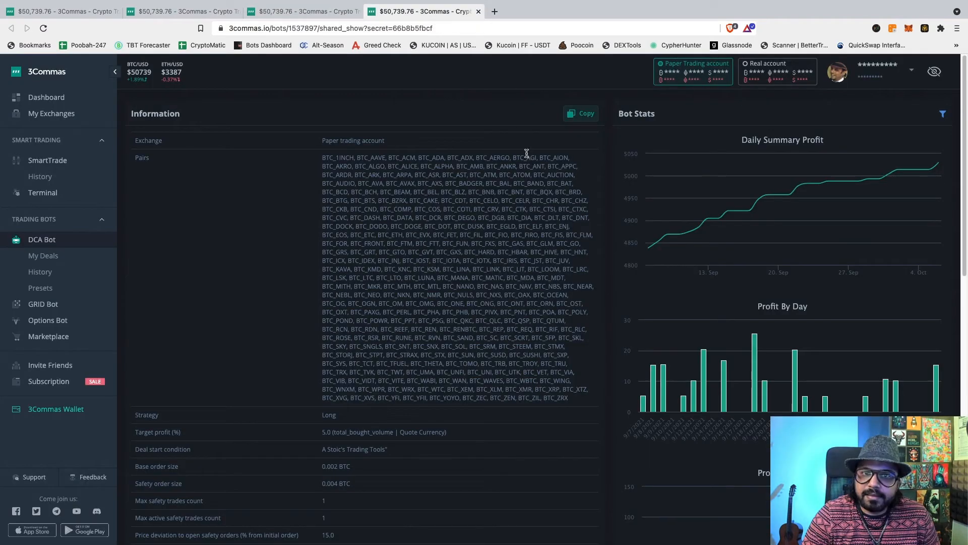
scroll(525, 258, "down", 3)
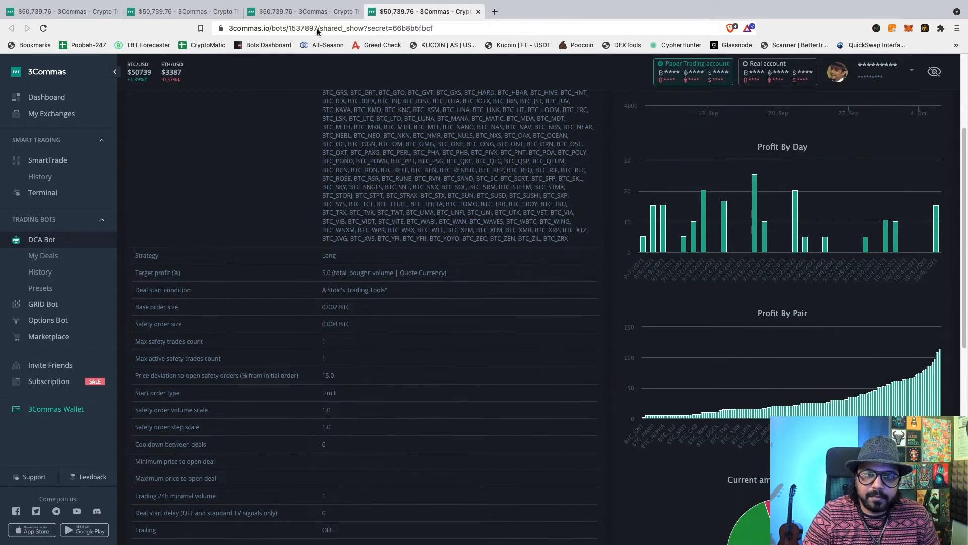
left_click(323, 12)
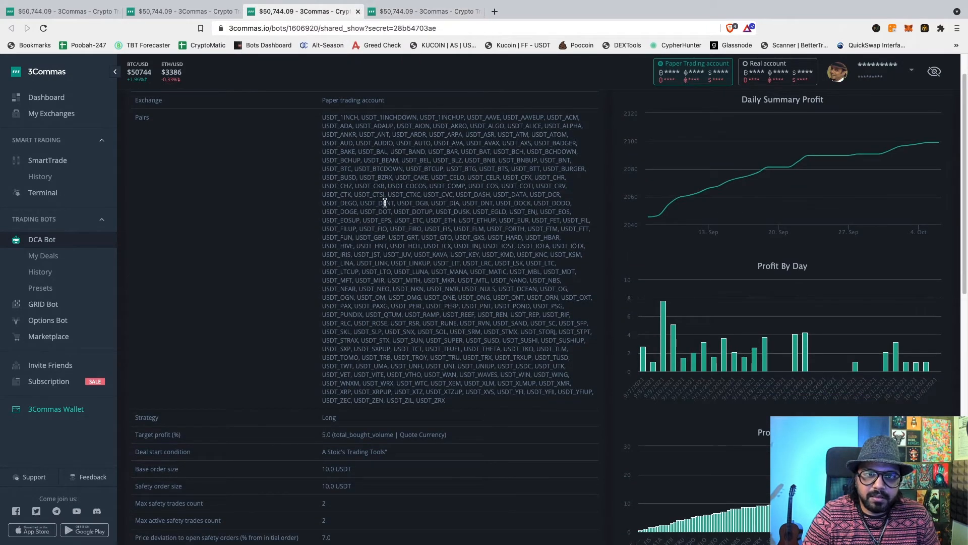
scroll(385, 202, "down", 1)
key("ctrl+Tab")
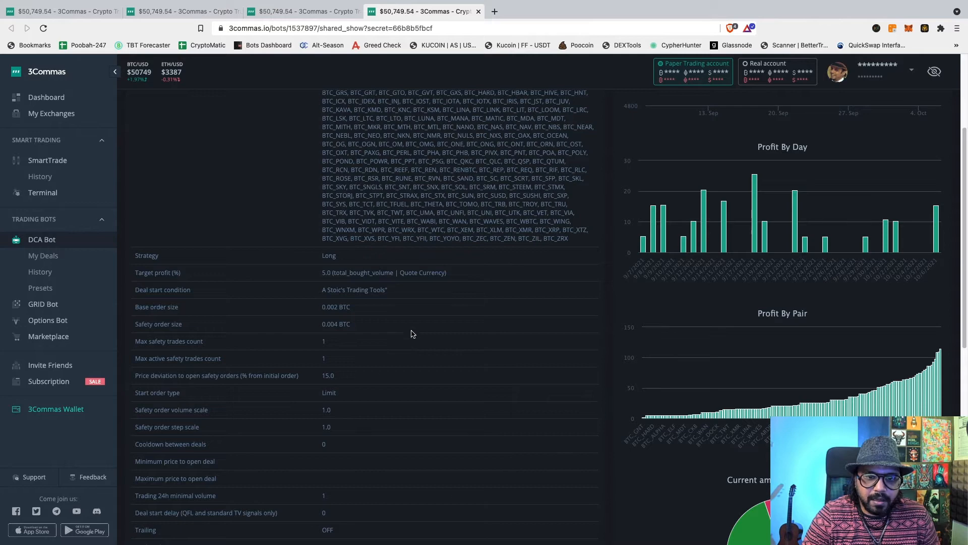
key("ctrl+shift+Tab")
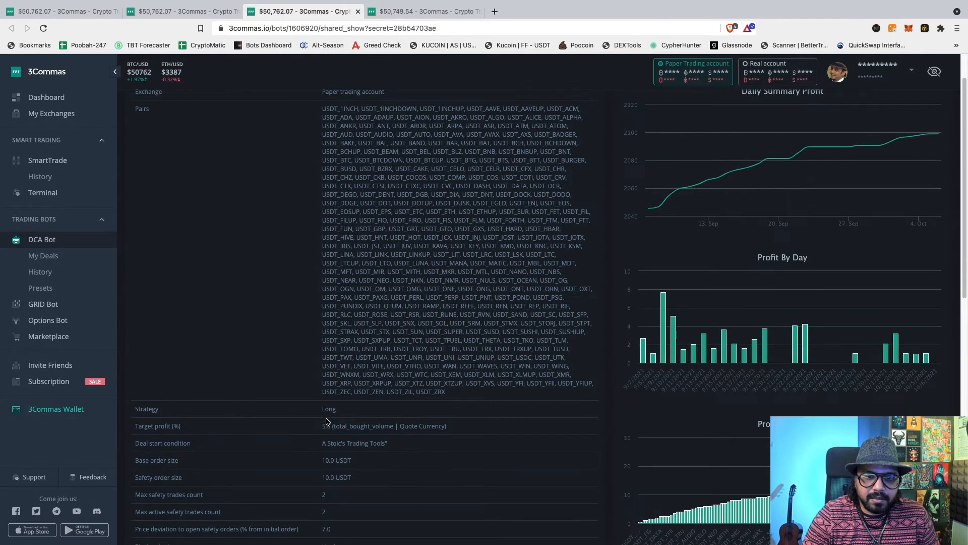
scroll(329, 406, "down", 3)
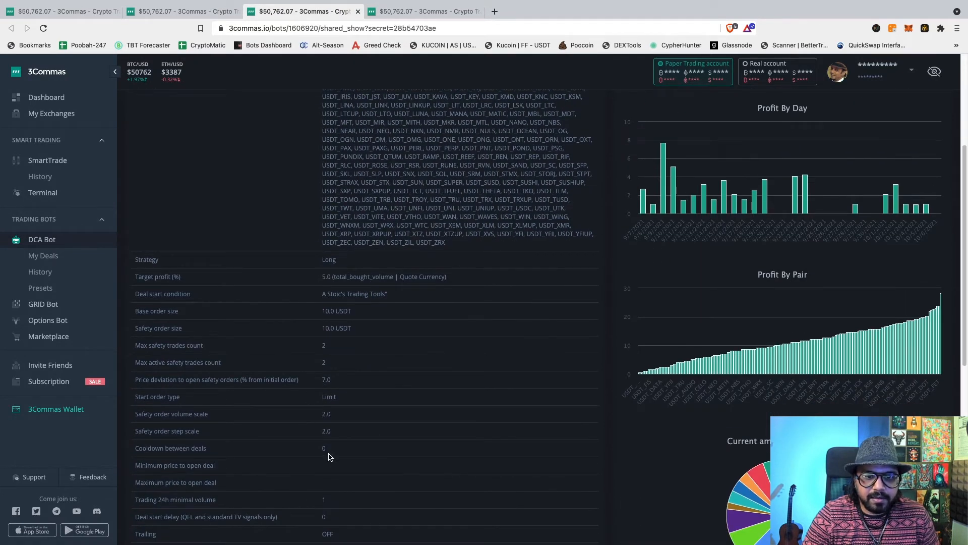
scroll(391, 174, "up", 4)
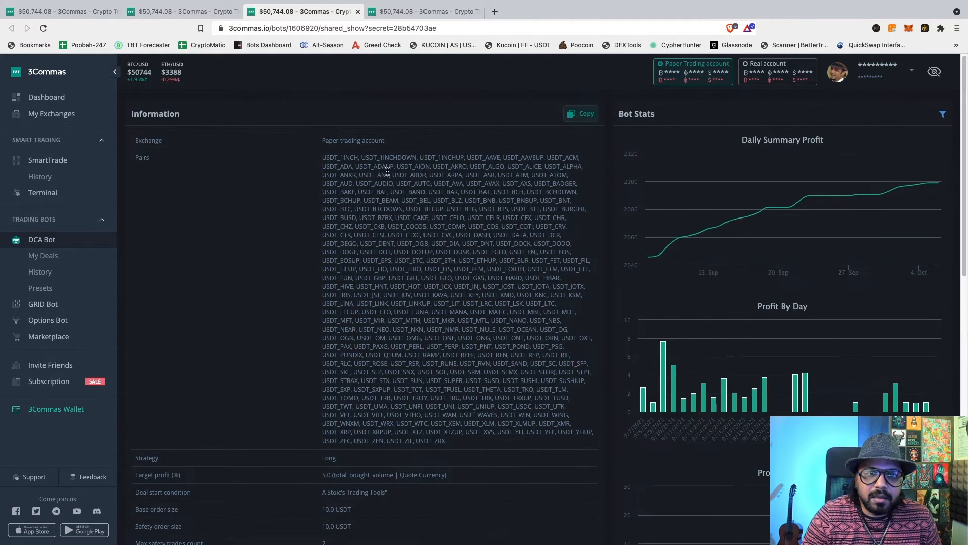
- Copy the composite USDT bot into a new bot configuration, ignoring the missing market data and signal subscription
left_click(586, 117)
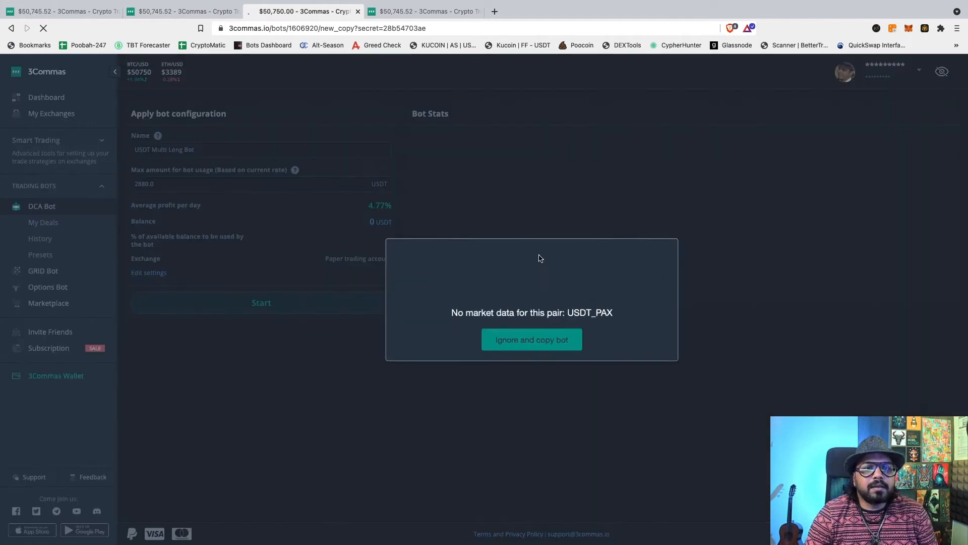
left_click(540, 349)
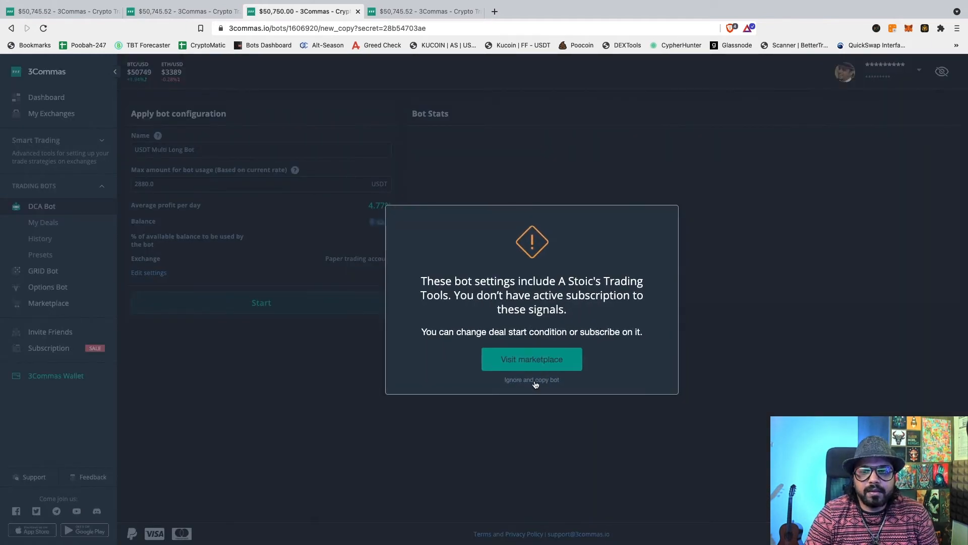
left_click(535, 381)
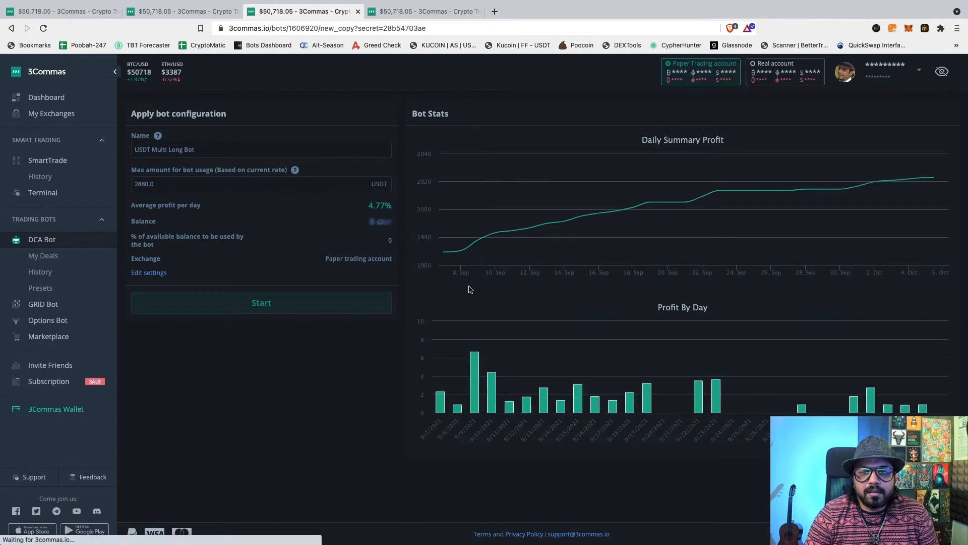
- Open the full settings of the copied USDT bot for editing, ignoring the missing market data for USDT_PAX
left_click(148, 273)
mouse_move(516, 4)
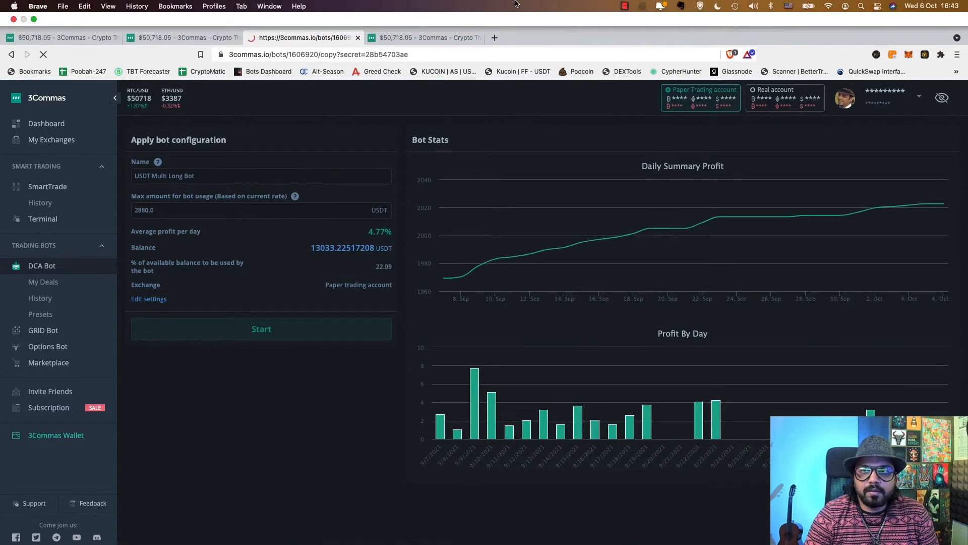
left_click(624, 6)
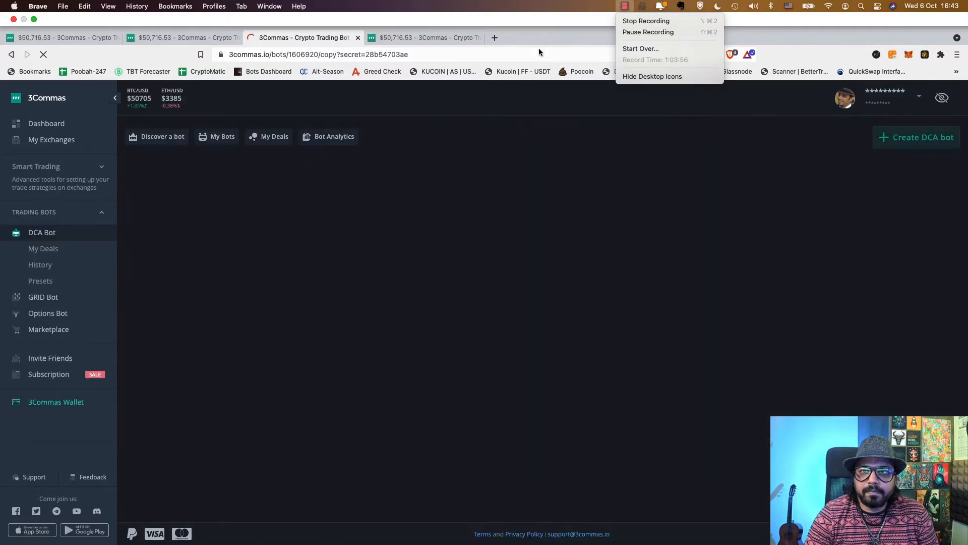
left_click(538, 49)
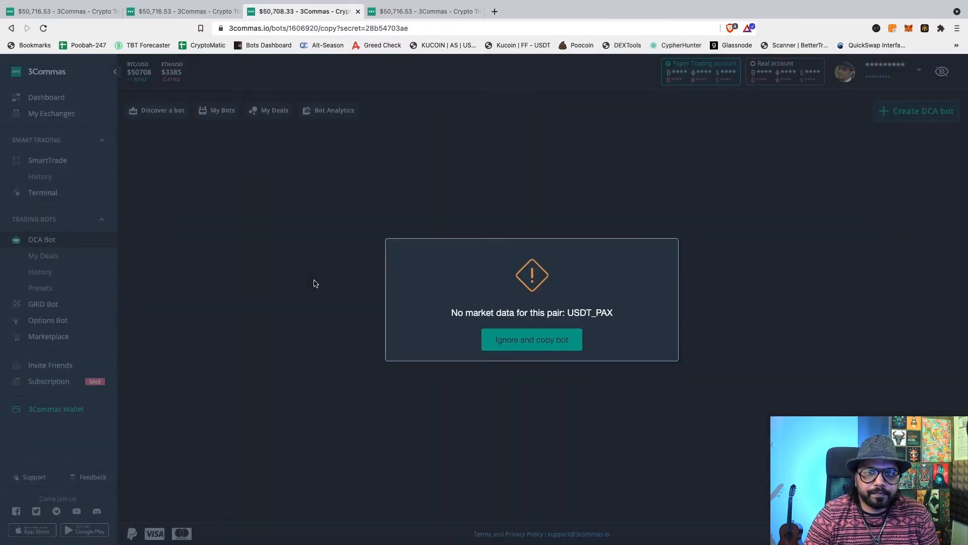
left_click(531, 345)
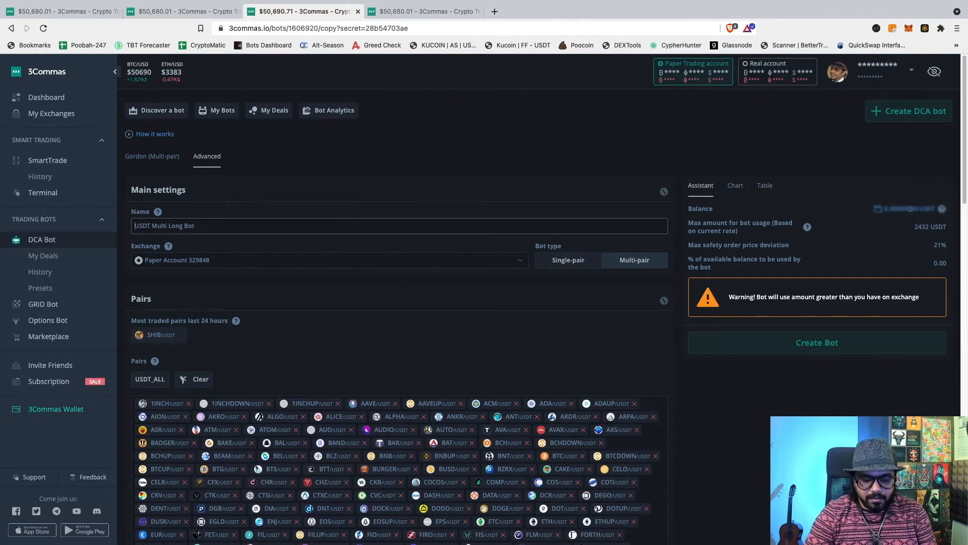
- Prefix the bot's name so it reads "STOIC's - USDT Multi Long Bot"
type("STOIC")
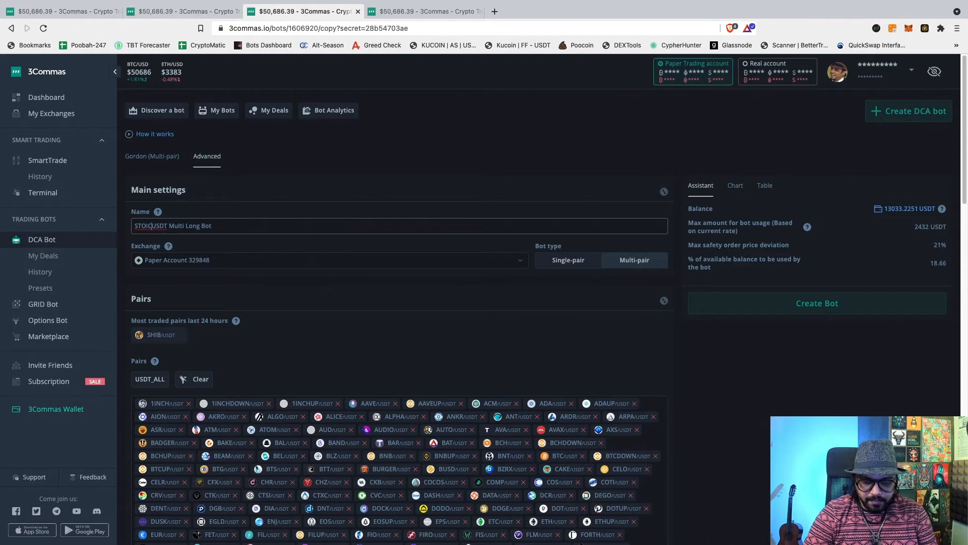
type("'s")
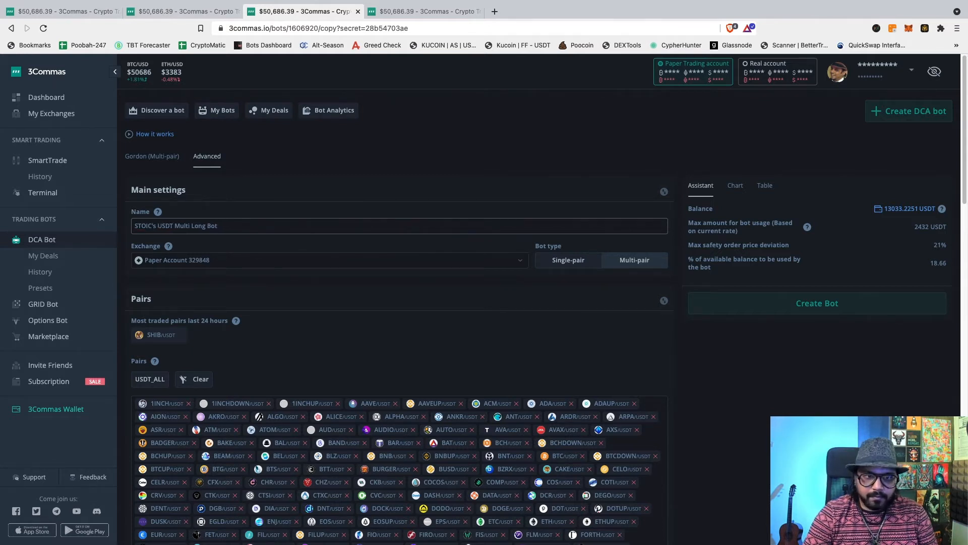
type(" -")
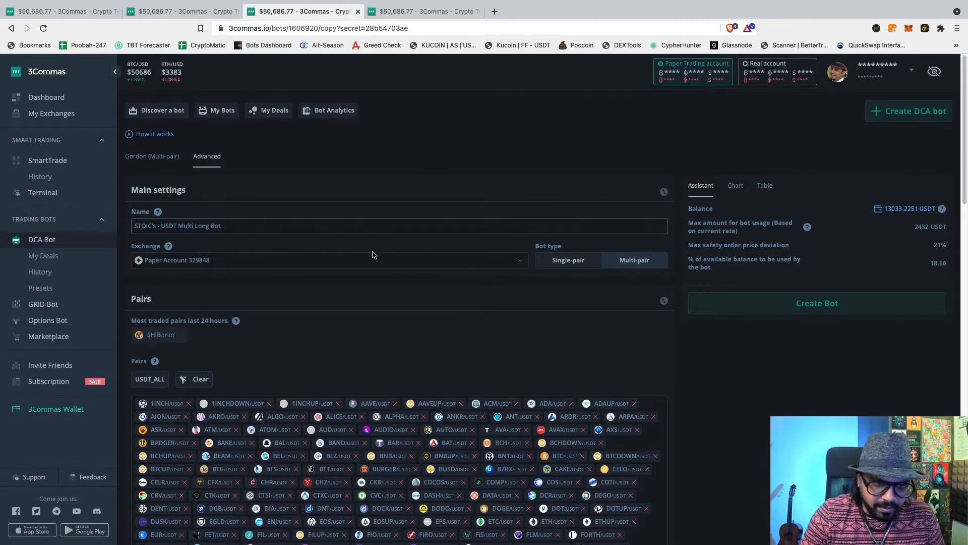
- Remove the BNBUP/USDT and BCHDOWN/USDT pairs and add BNB/USDT to the bot's pair list
scroll(372, 255, "down", 5)
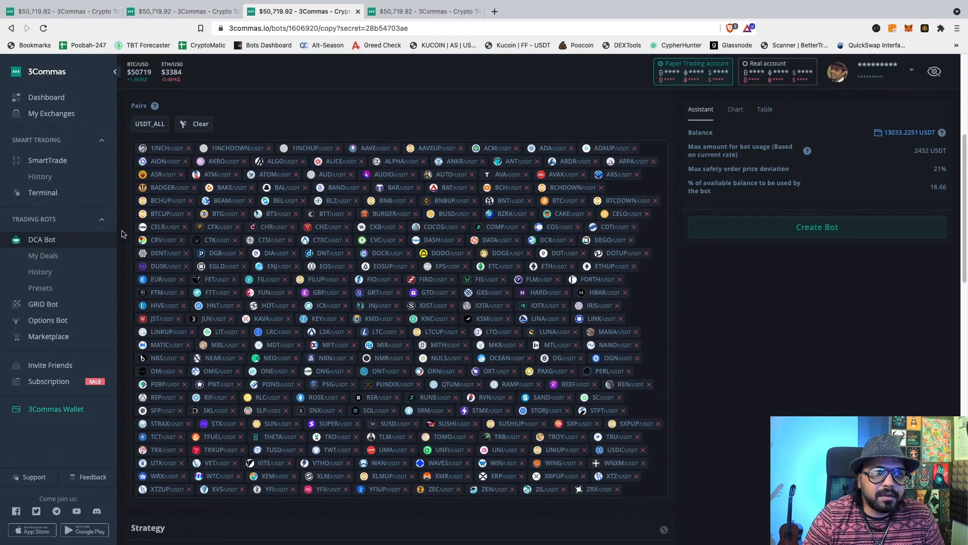
scroll(390, 246, "down", 3)
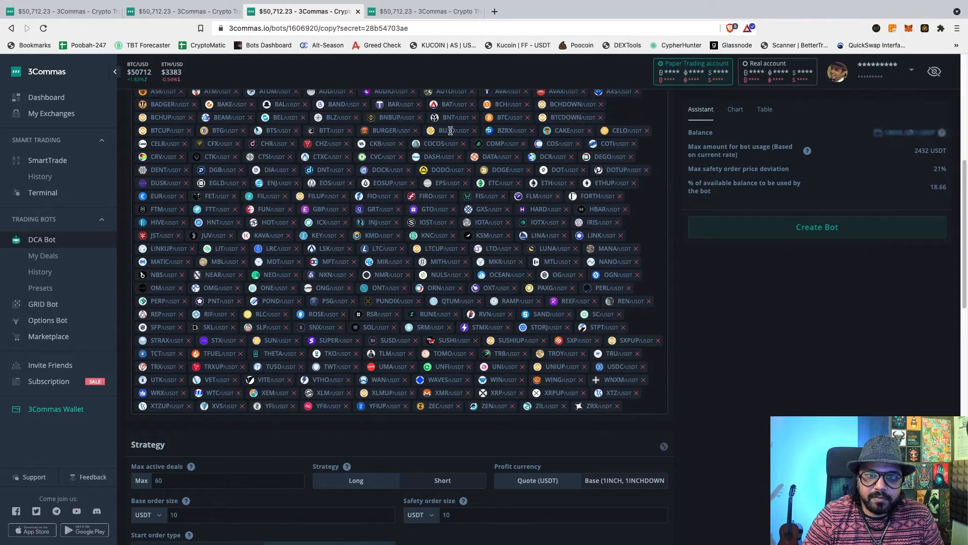
left_click(420, 117)
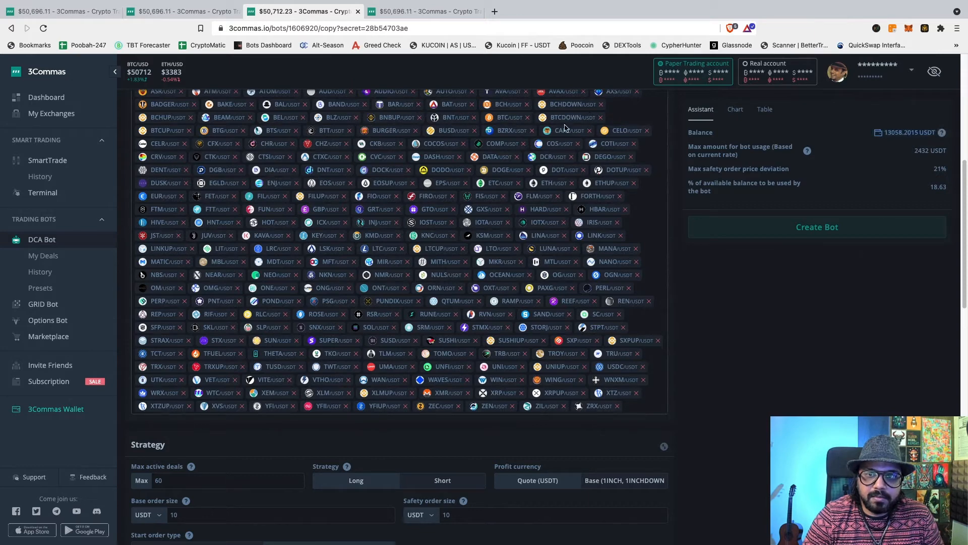
left_click(600, 106)
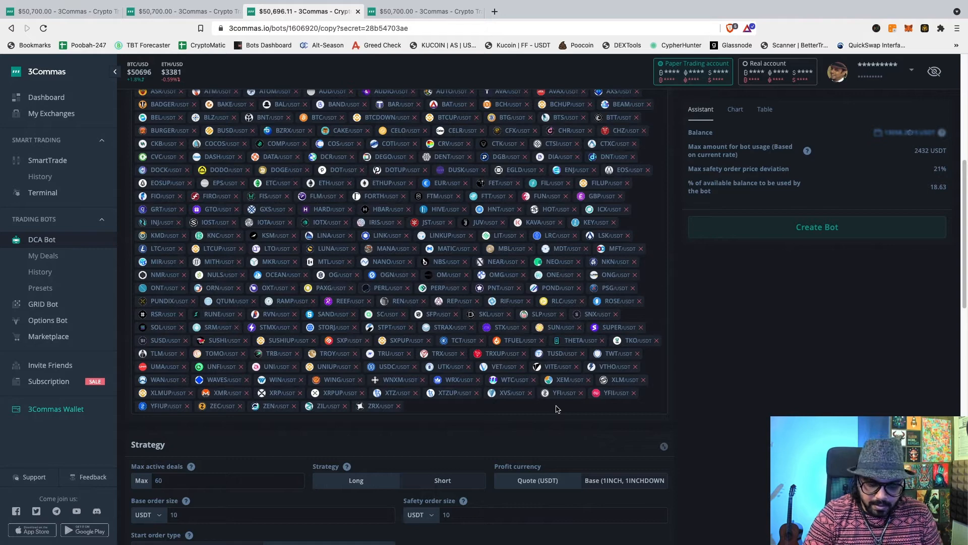
type("bnb")
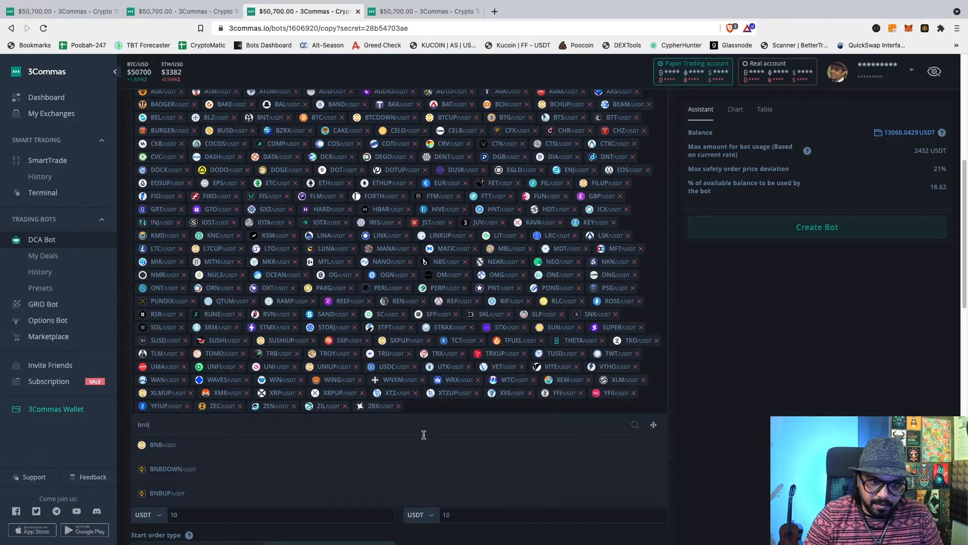
left_click(483, 441)
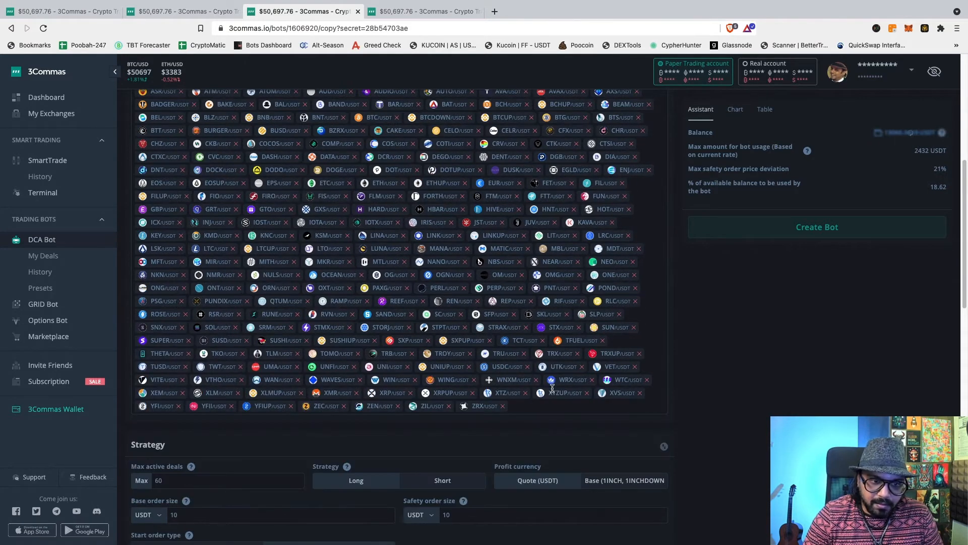
- Set the bot's maximum active deals to 10 in the strategy settings
scroll(552, 390, "down", 2)
scroll(552, 387, "down", 1)
mouse_move(189, 450)
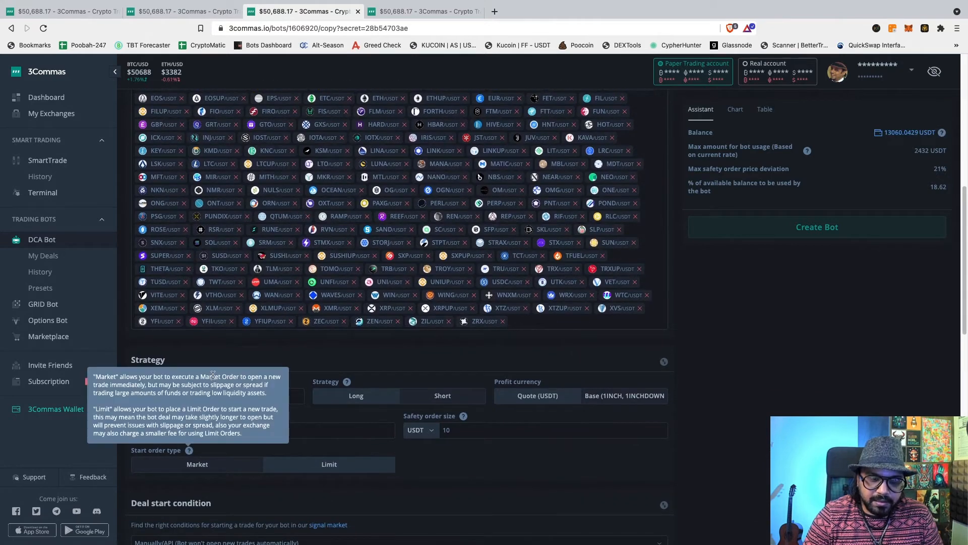
left_click_drag(181, 399, 122, 393)
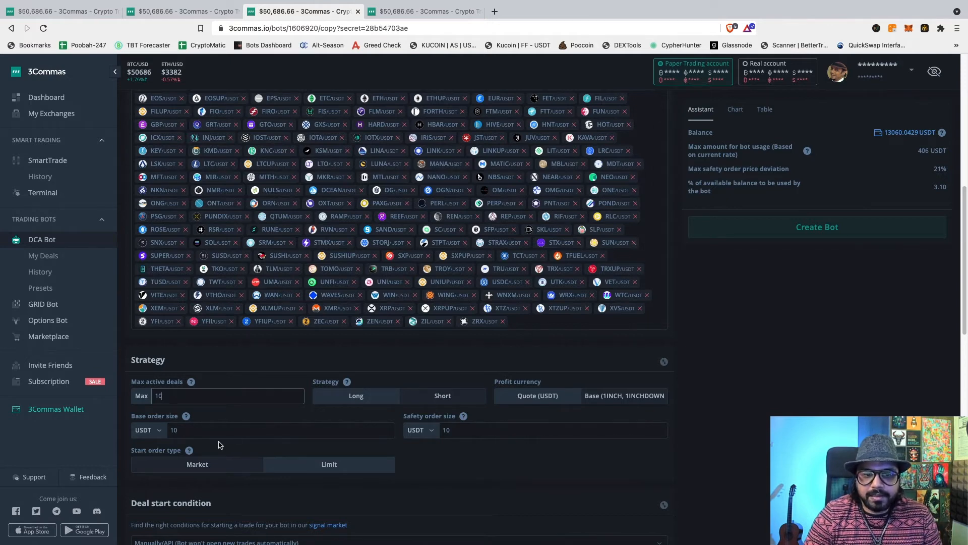
- Set both the base order size and the safety order size to 15 USDT
left_click_drag(204, 432, 159, 427)
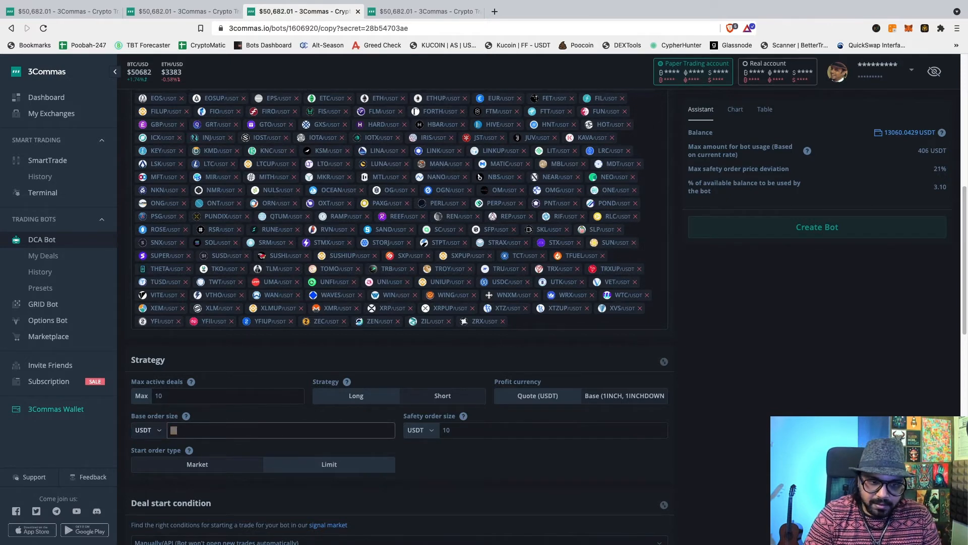
type("2")
key("BackSpace")
type("1")
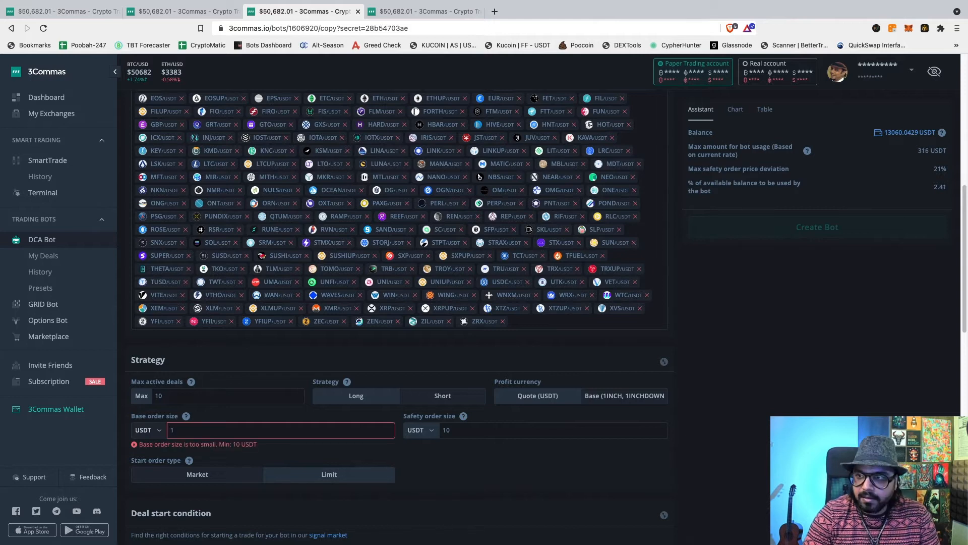
type("5")
left_click_drag(472, 432, 437, 428)
key("BackSpace")
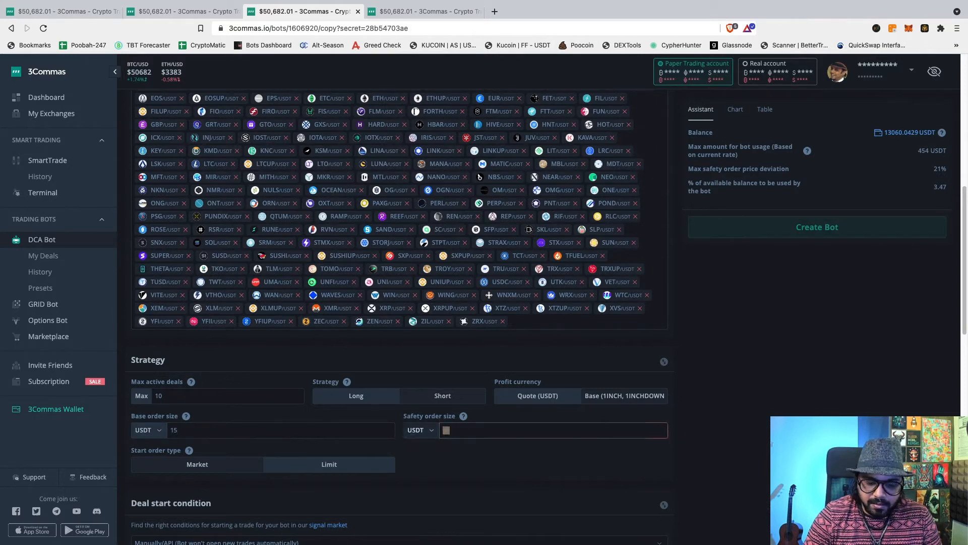
type("15")
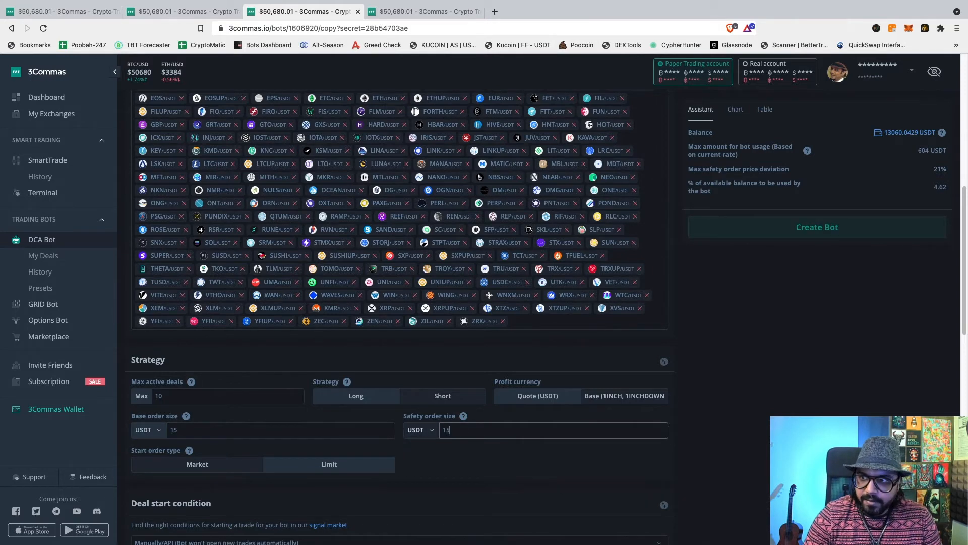
- Set both the base order size and the safety order size to 20 USDT
double_click(212, 430)
type("20")
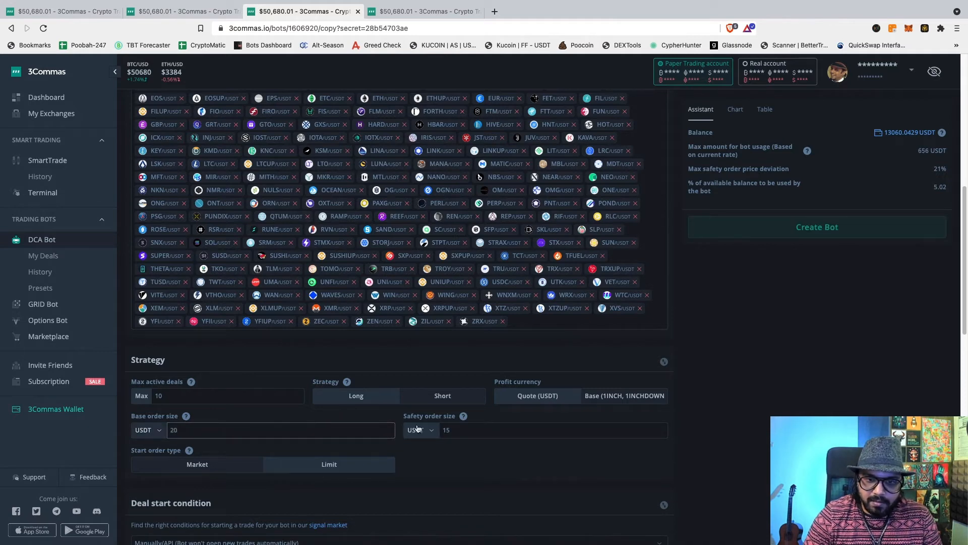
left_click_drag(474, 432, 428, 430)
key("BackSpace")
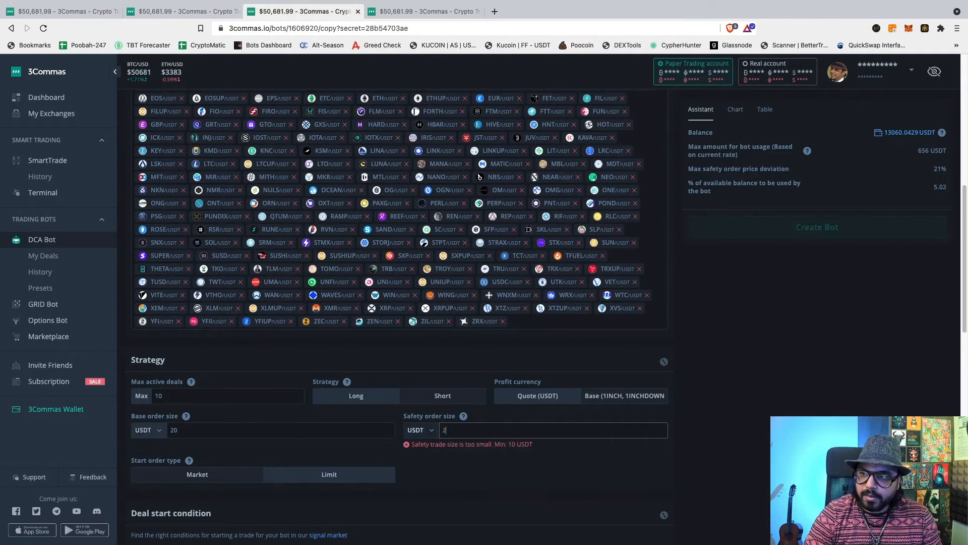
type("20")
- Set the bot's target profit to 3% in the take profit settings
scroll(429, 426, "down", 1)
scroll(429, 423, "down", 3)
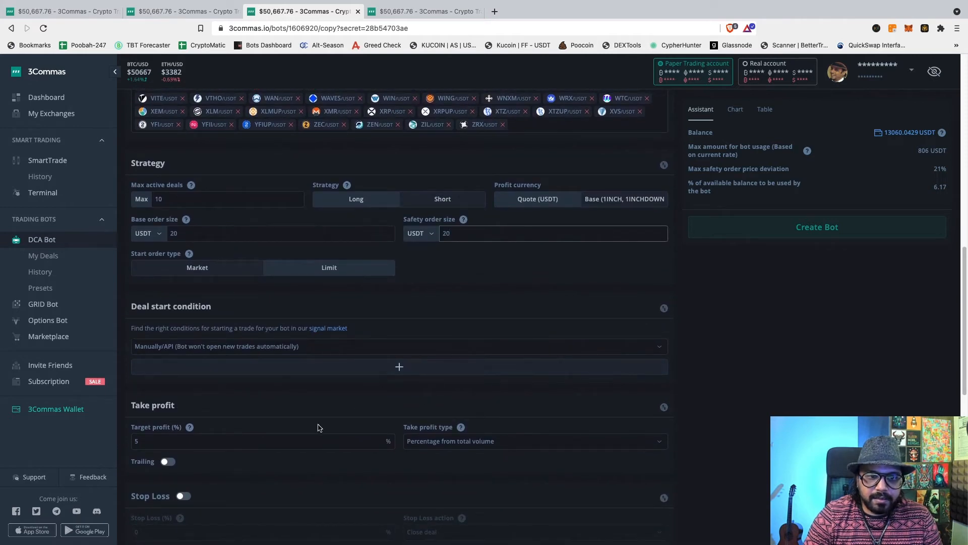
scroll(382, 436, "down", 2)
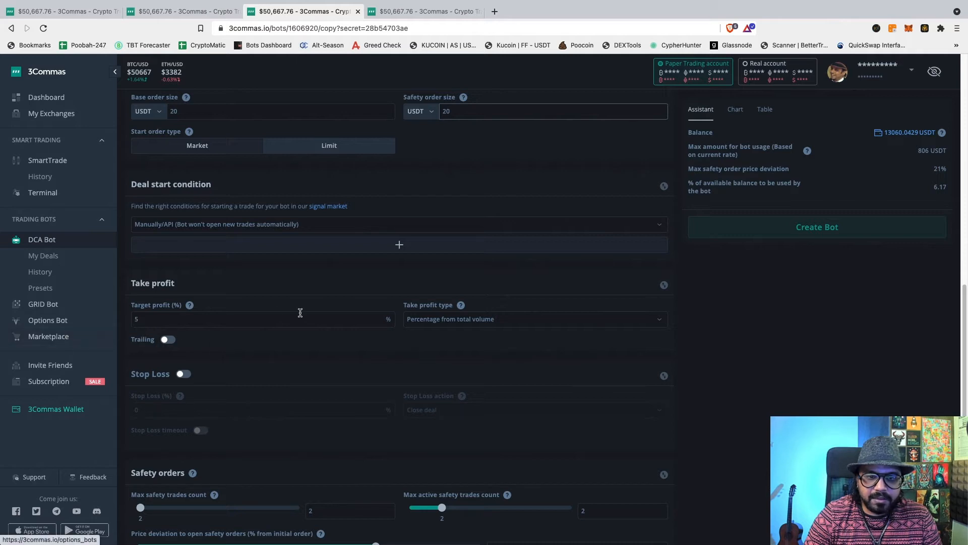
double_click(143, 321)
type("3")
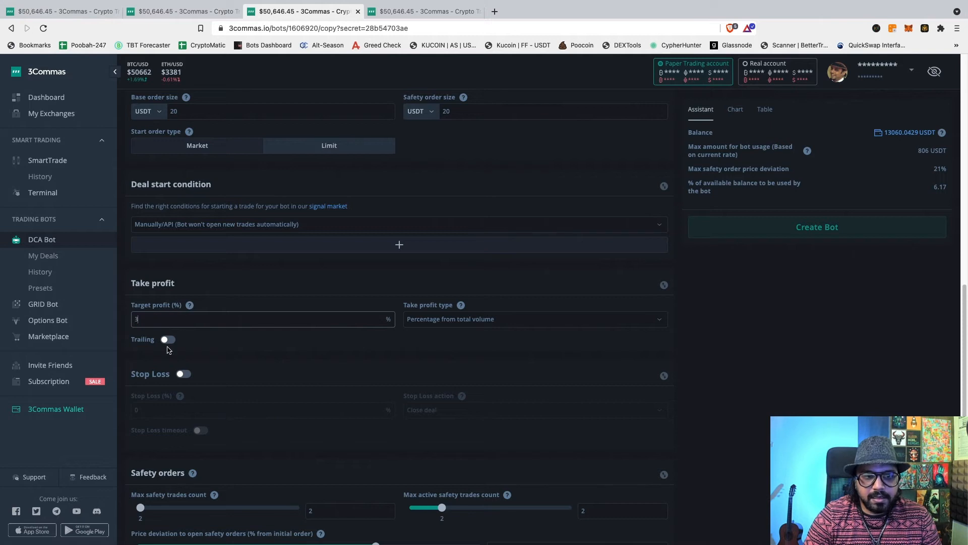
- Enable trailing for the take profit and set the trailing deviation to 0.6%
left_click(168, 339)
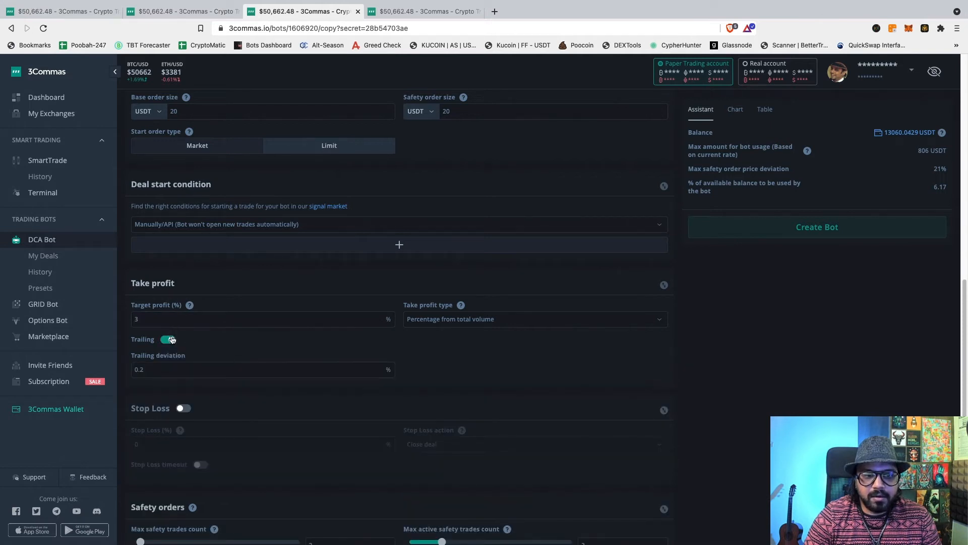
left_click_drag(138, 369, 143, 370)
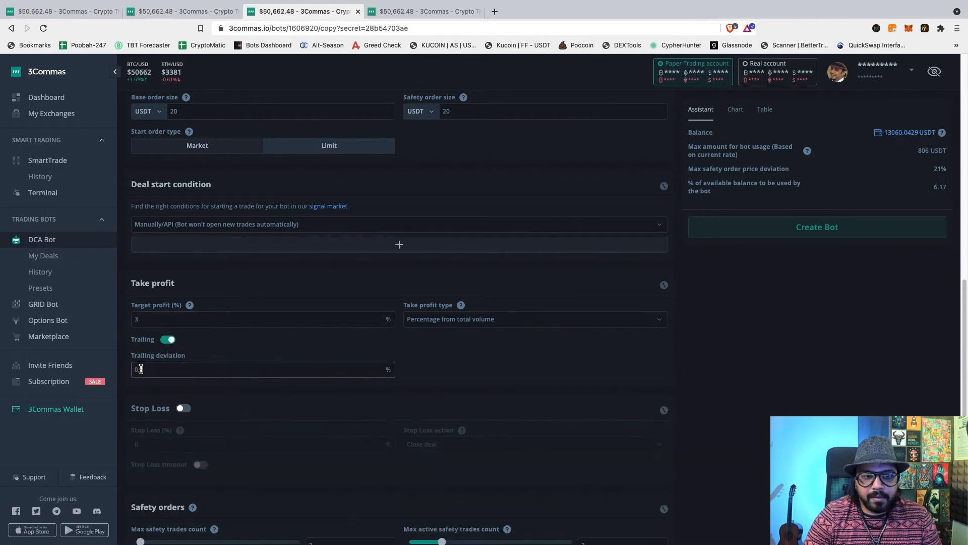
type(".")
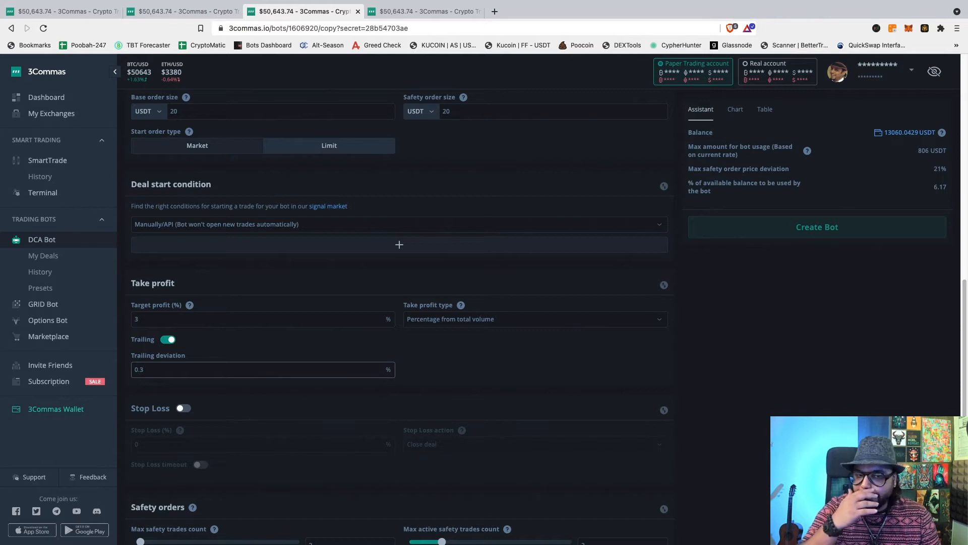
type("3")
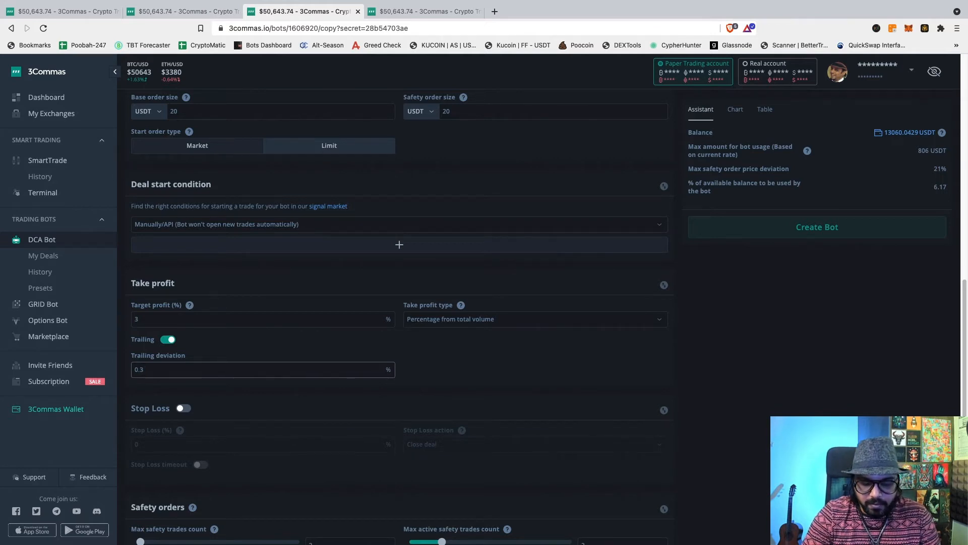
key("BackSpace")
type("6")
- Review the safety order settings and the table of used amount, deviation and required change for each order step
scroll(424, 426, "down", 3)
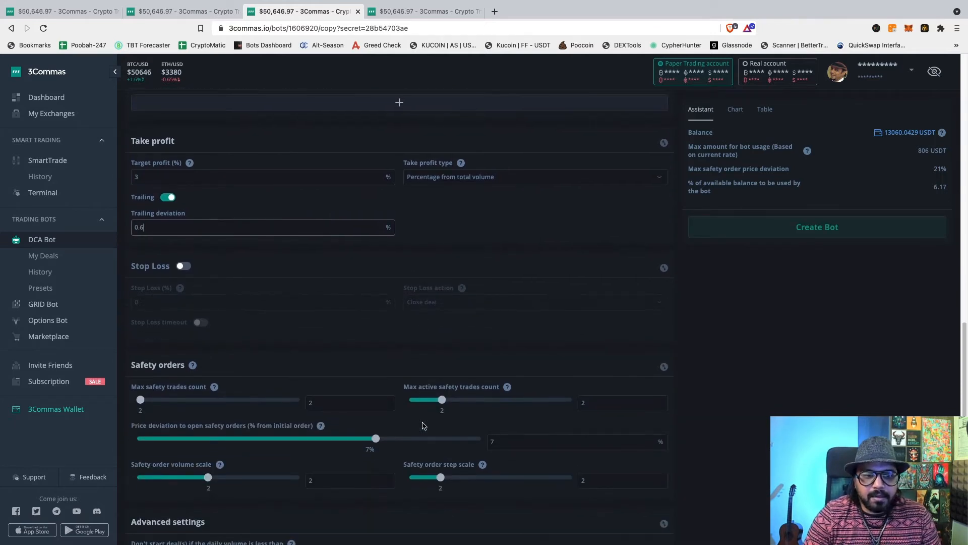
scroll(424, 426, "down", 2)
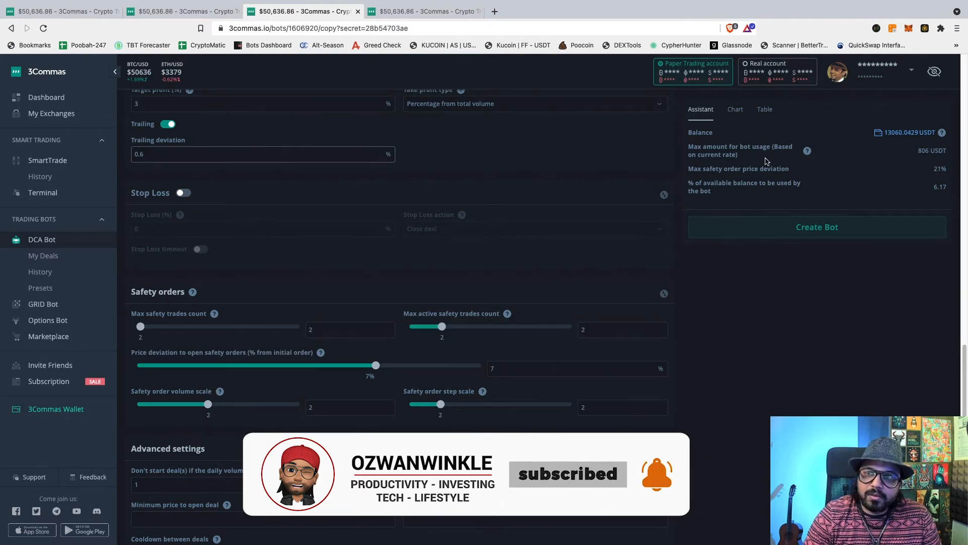
left_click(765, 110)
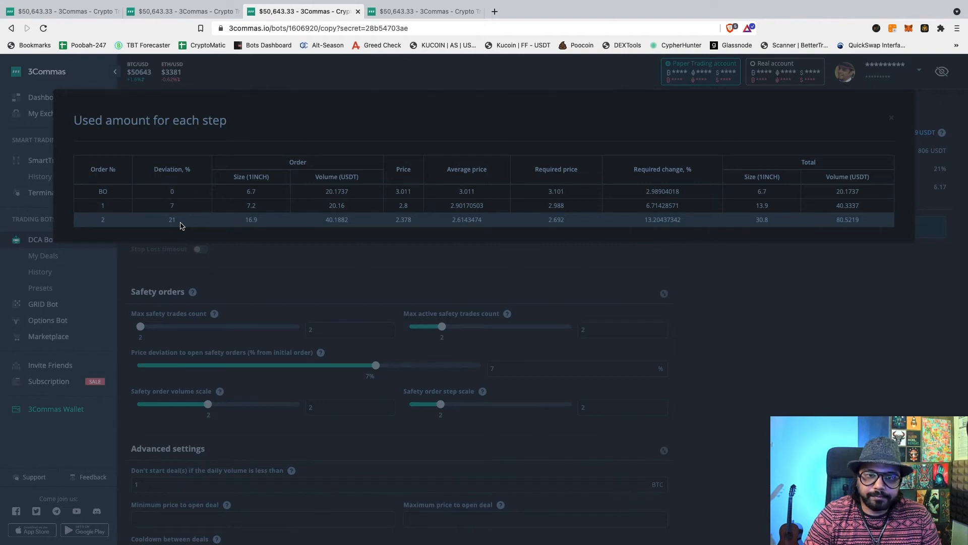
left_click(280, 278)
- Set the minimum daily volume for starting deals to 50 BTC in the advanced settings
scroll(326, 308, "down", 3)
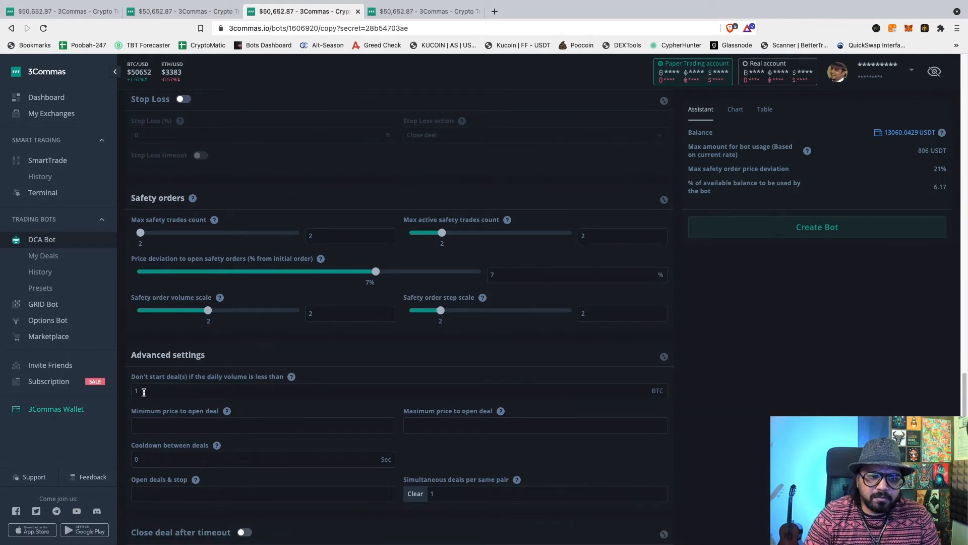
scroll(212, 384, "up", 10)
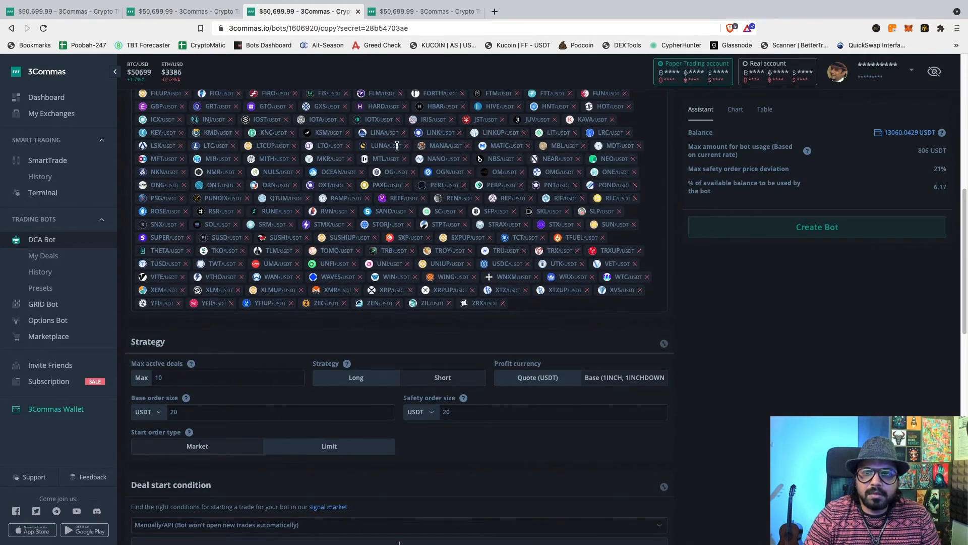
scroll(488, 331, "down", 10)
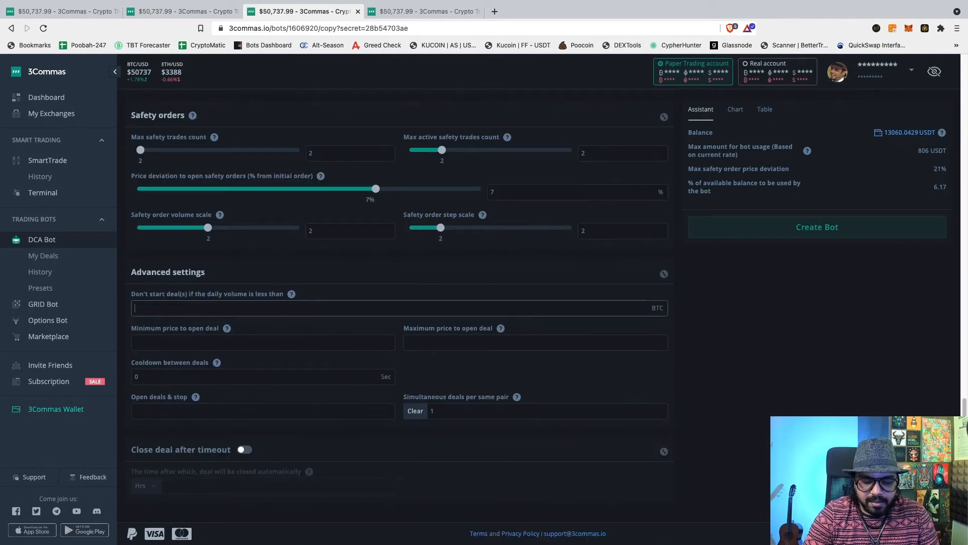
left_click(141, 308)
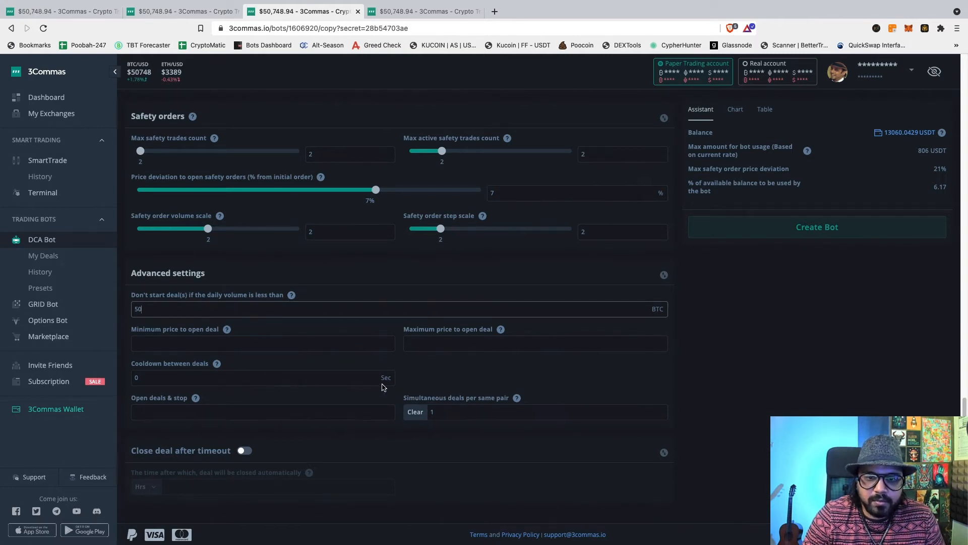
- Review the take profit, safety order and bot usage settings, and check the shared BTC bot's safety order parameters for comparison
scroll(403, 388, "up", 5)
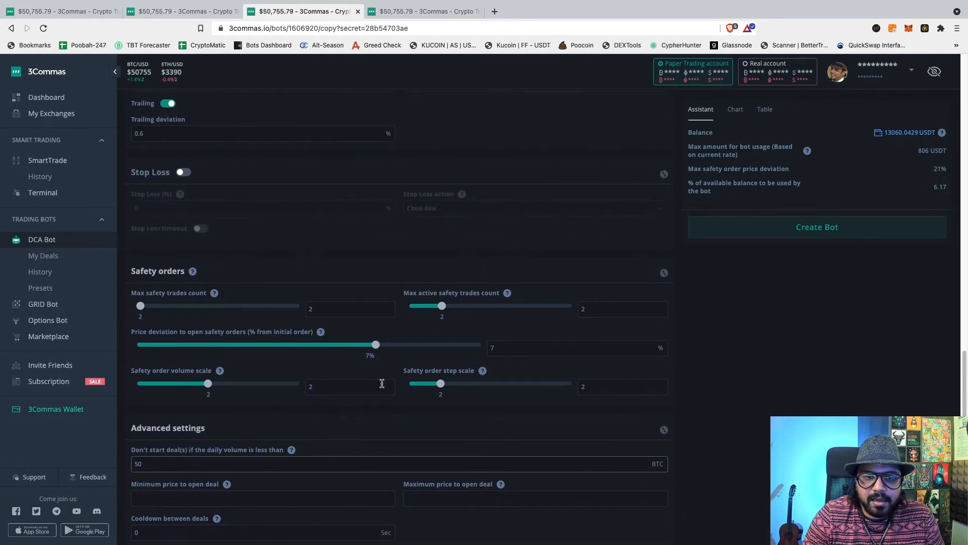
scroll(381, 383, "up", 1)
scroll(355, 373, "up", 3)
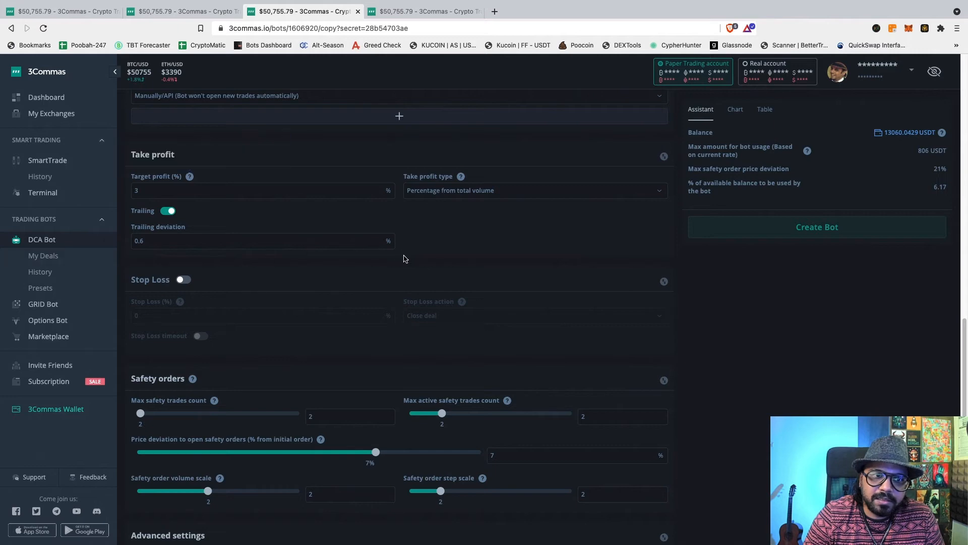
scroll(456, 272, "up", 3)
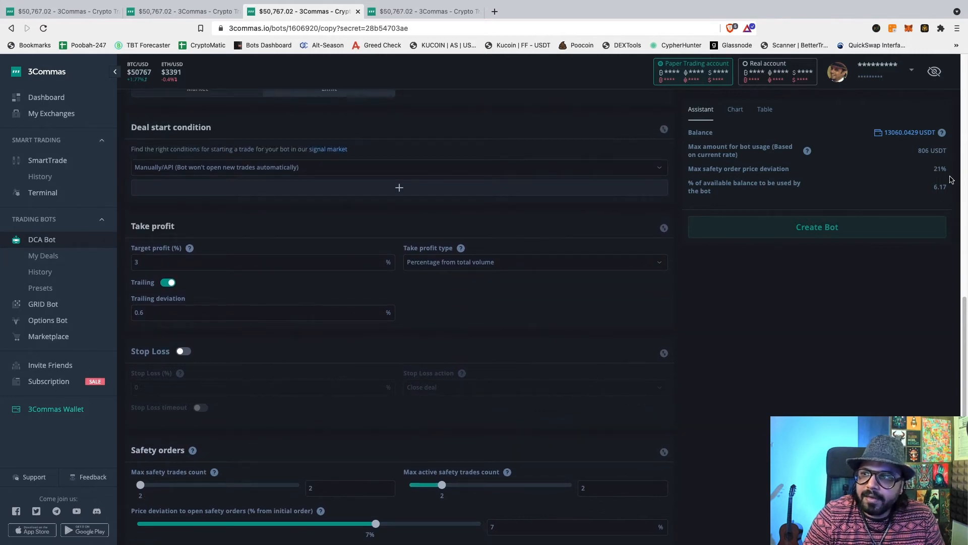
scroll(783, 309, "down", 7)
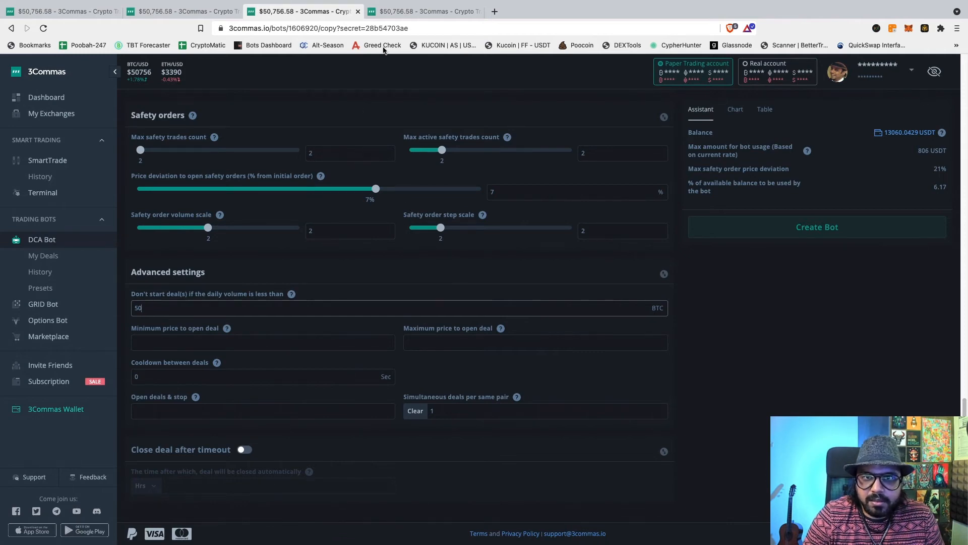
left_click(400, 12)
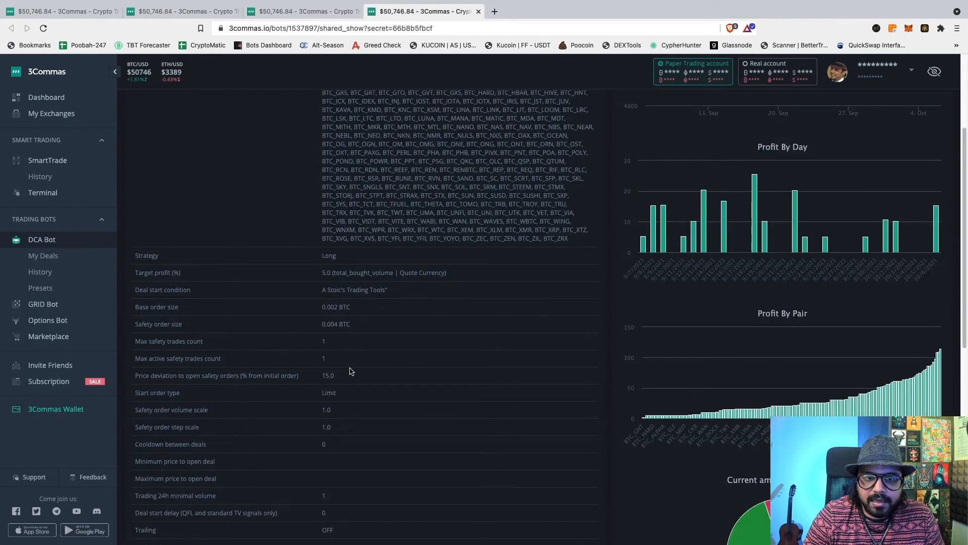
left_click(310, 12)
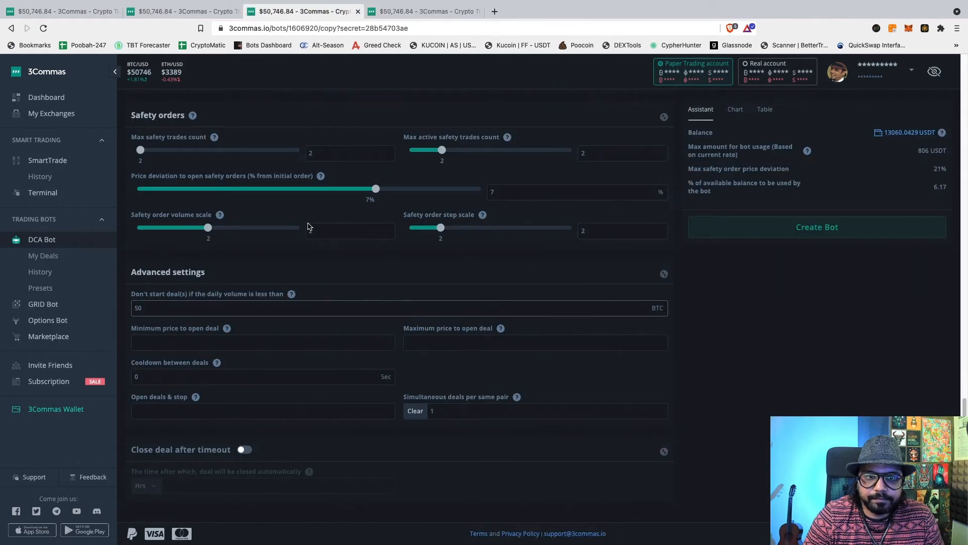
- Set the max safety trades count to 1 and the price deviation to open safety orders to 15%
left_click(355, 159)
key("BackSpace")
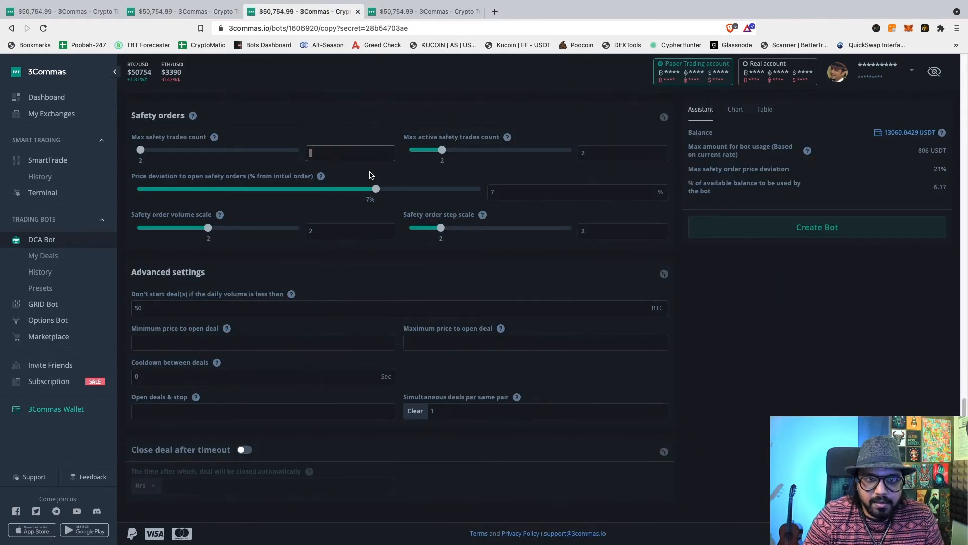
type("1")
left_click(503, 192)
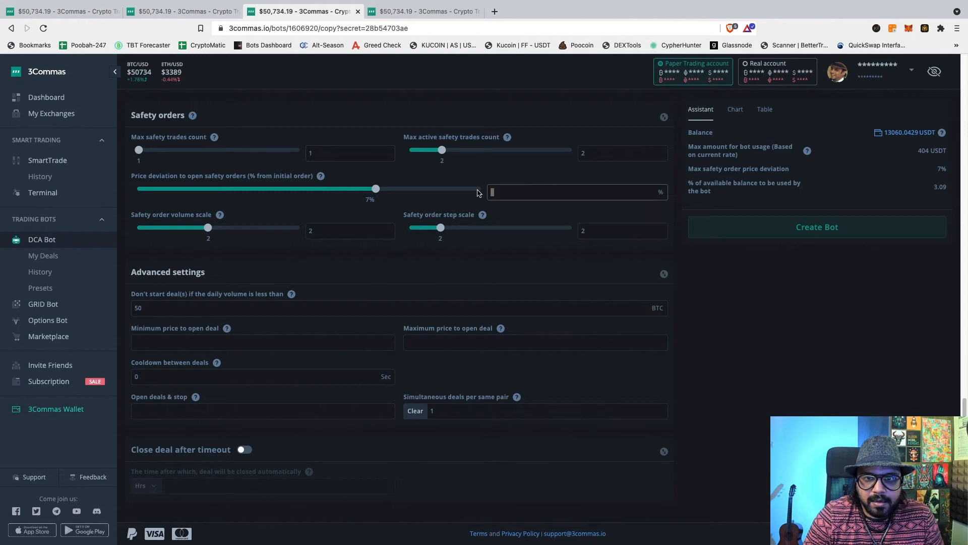
key("BackSpace")
type("15")
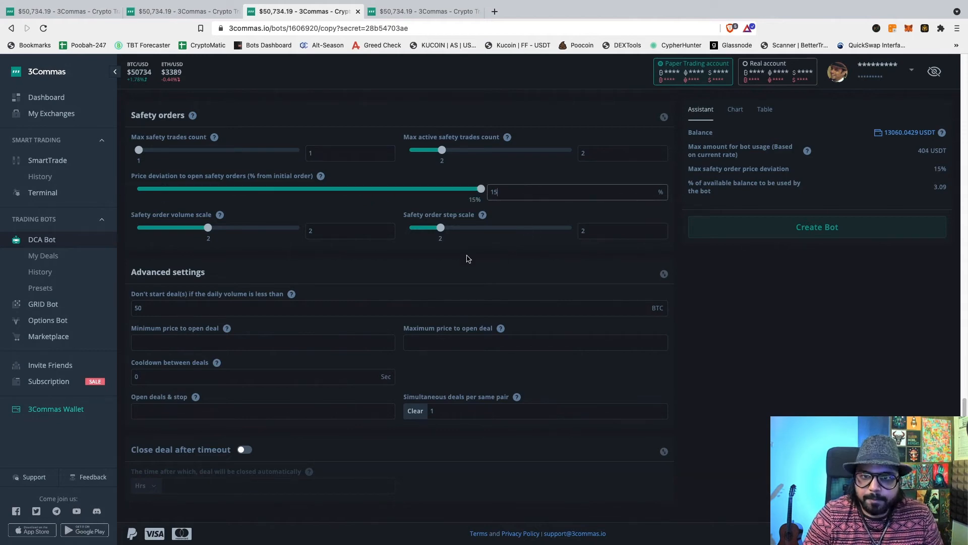
- Examine the table of used amount for each order step and the maximum amount for bot usage
left_click(764, 110)
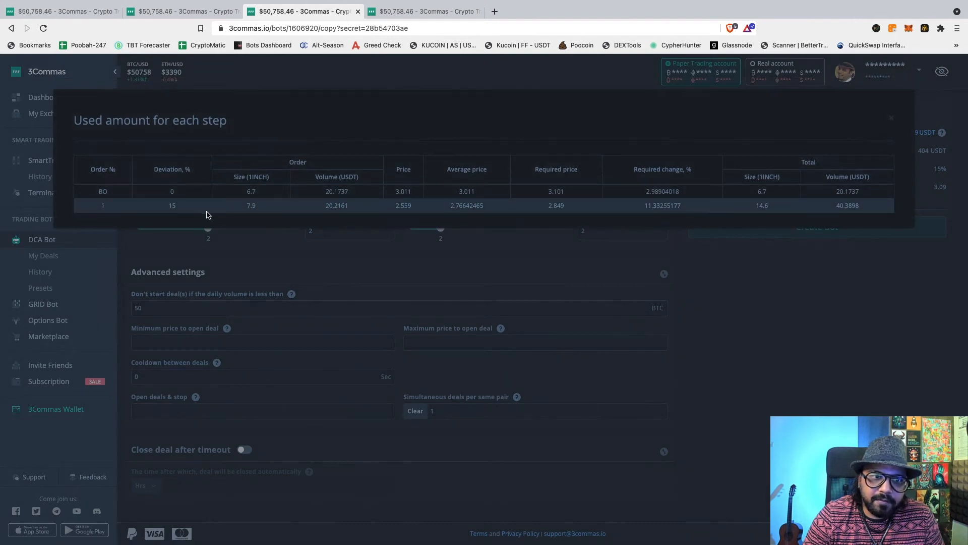
left_click(377, 273)
scroll(384, 270, "up", 10)
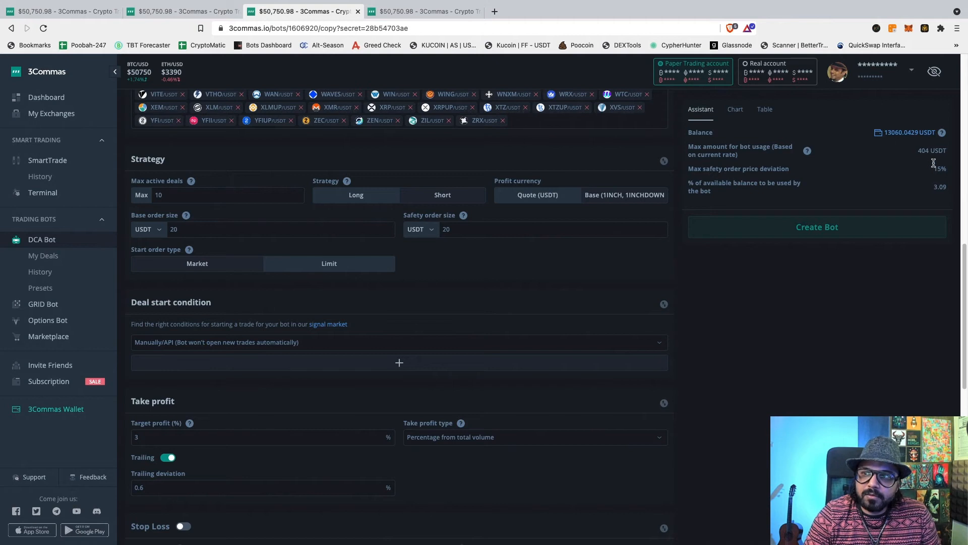
left_click_drag(927, 150, 919, 150)
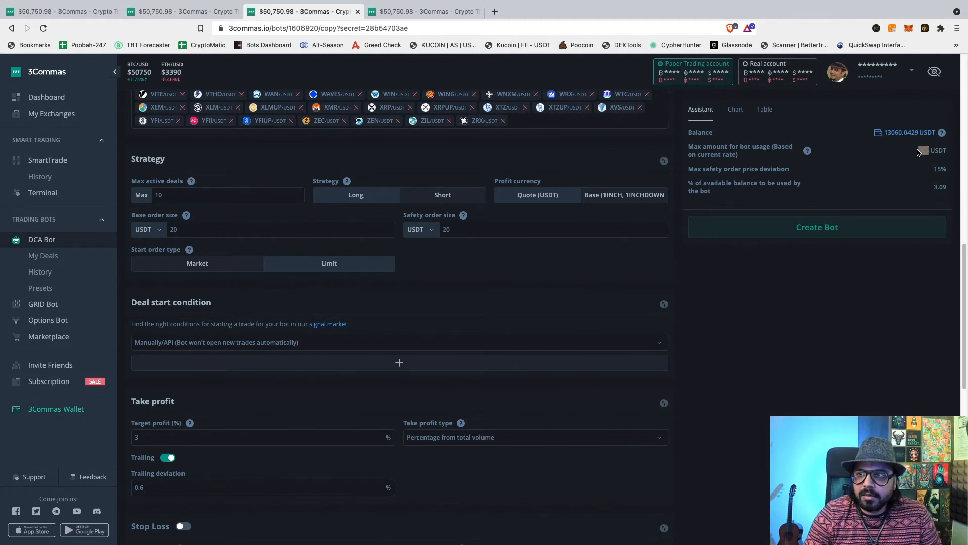
- Set the maximum number of active deals to 6 in the strategy settings
scroll(636, 349, "up", 1)
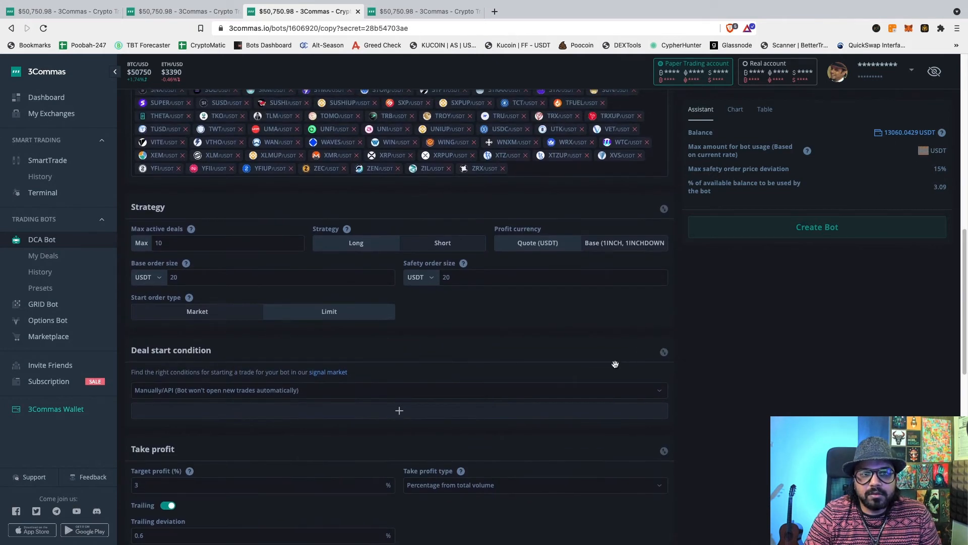
scroll(429, 368, "up", 2)
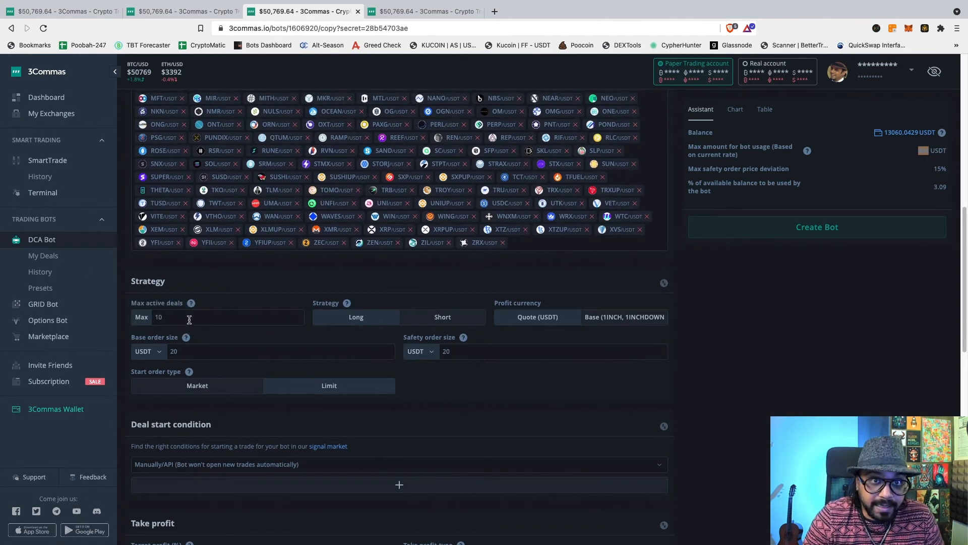
scroll(272, 322, "down", 1)
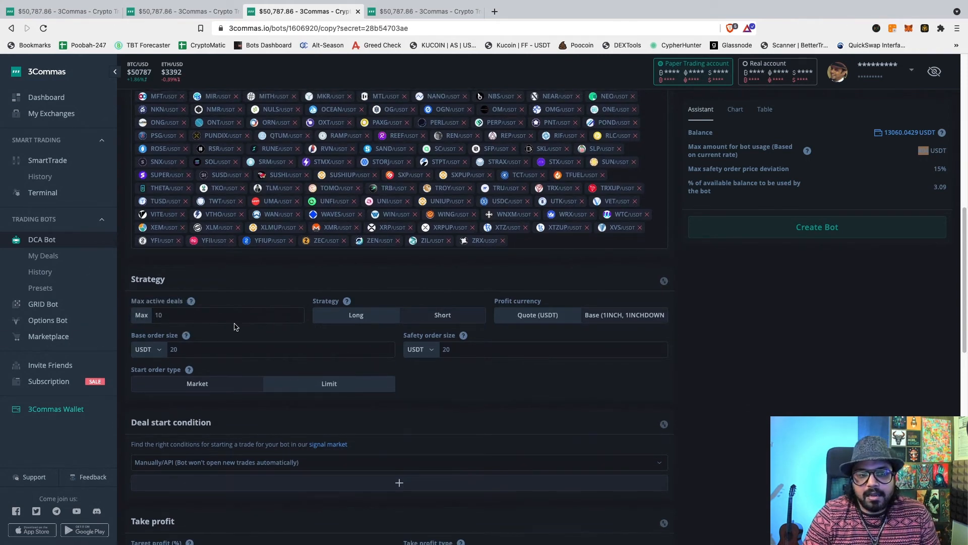
left_click_drag(167, 316, 151, 314)
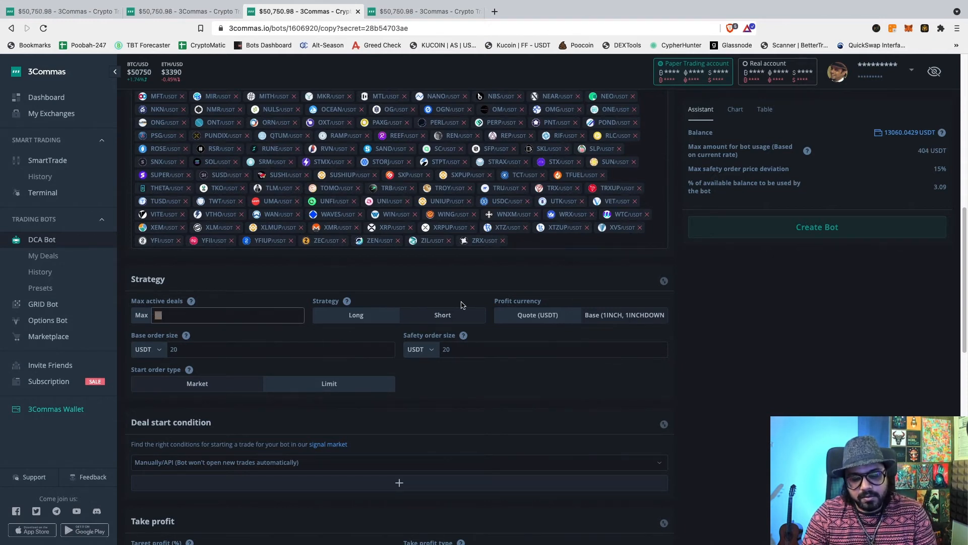
type("6")
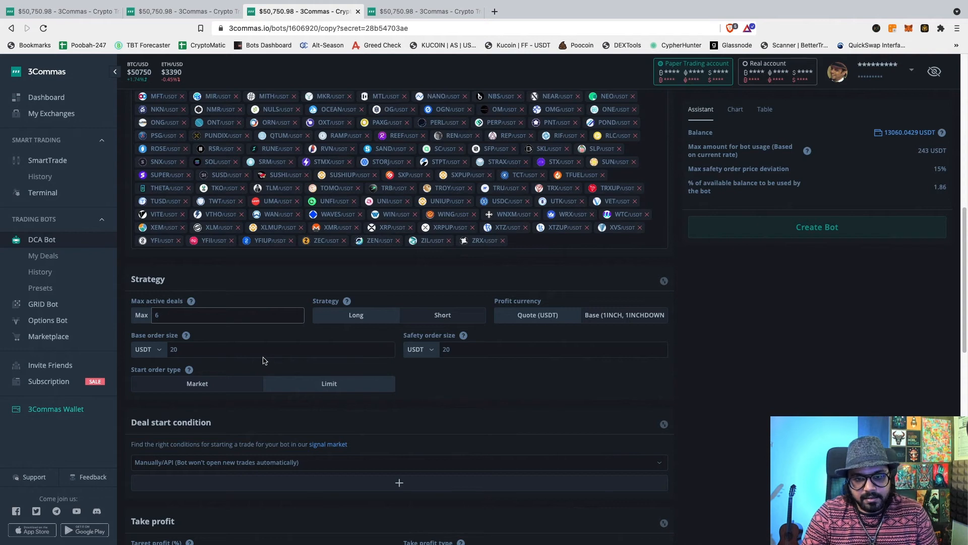
- Set both the base order size and the safety order size to 50 USDT
double_click(207, 349)
key("BackSpace")
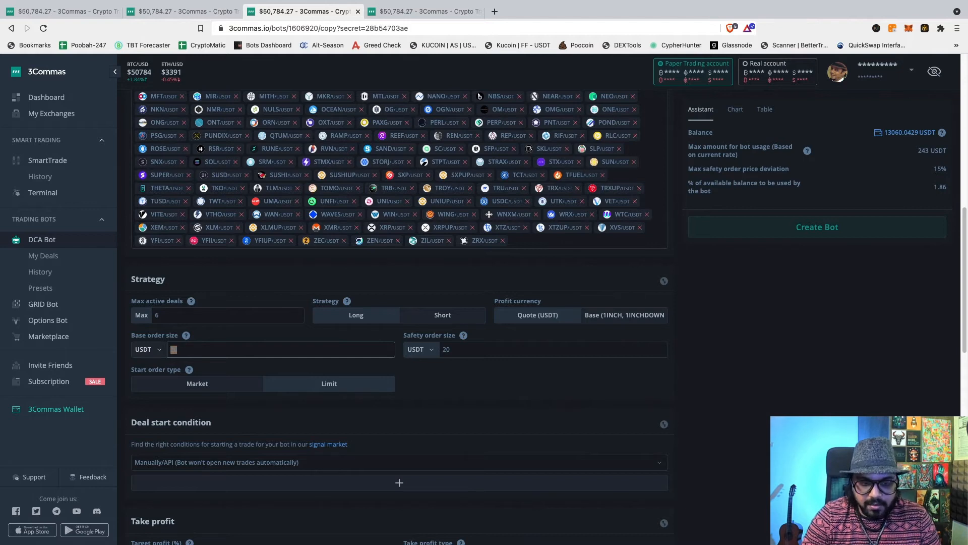
type("50")
left_click_drag(466, 349, 430, 350)
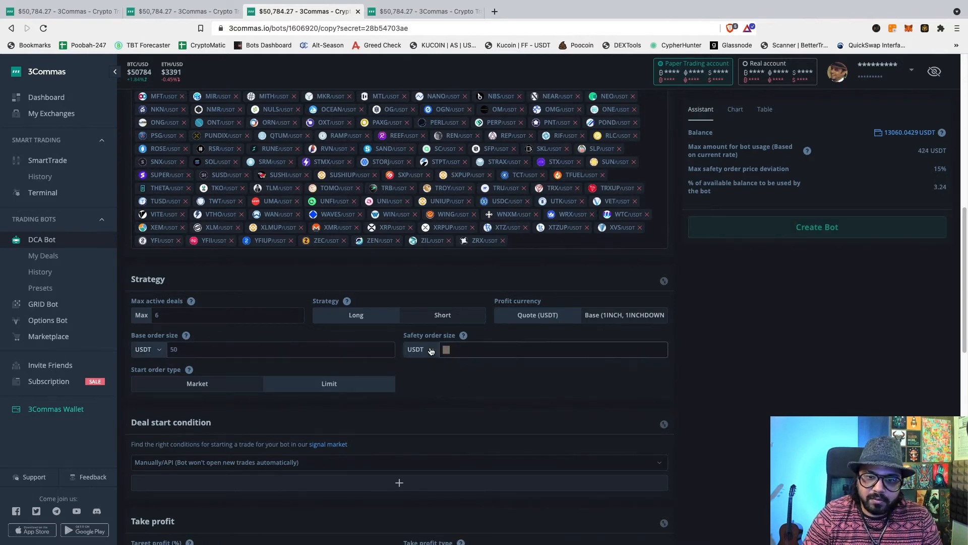
key("BackSpace")
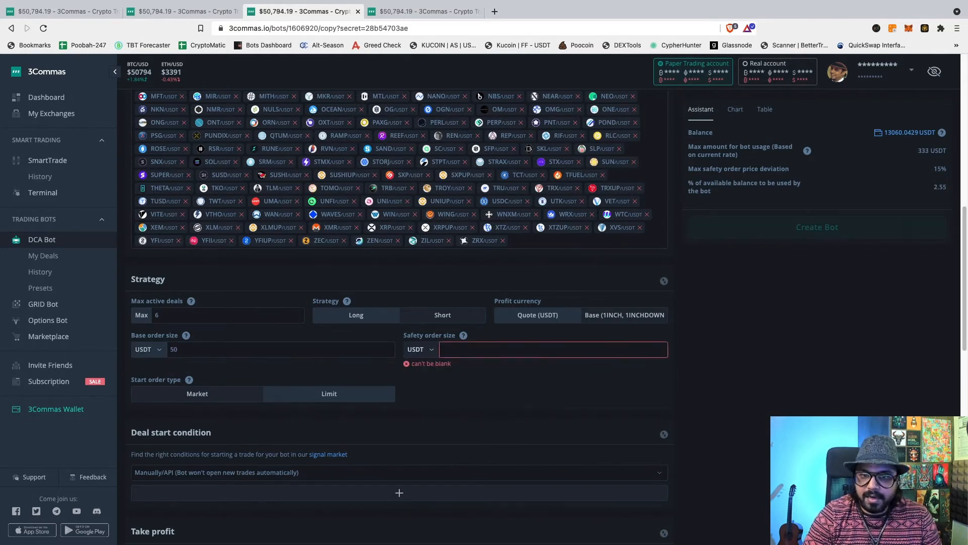
type("50")
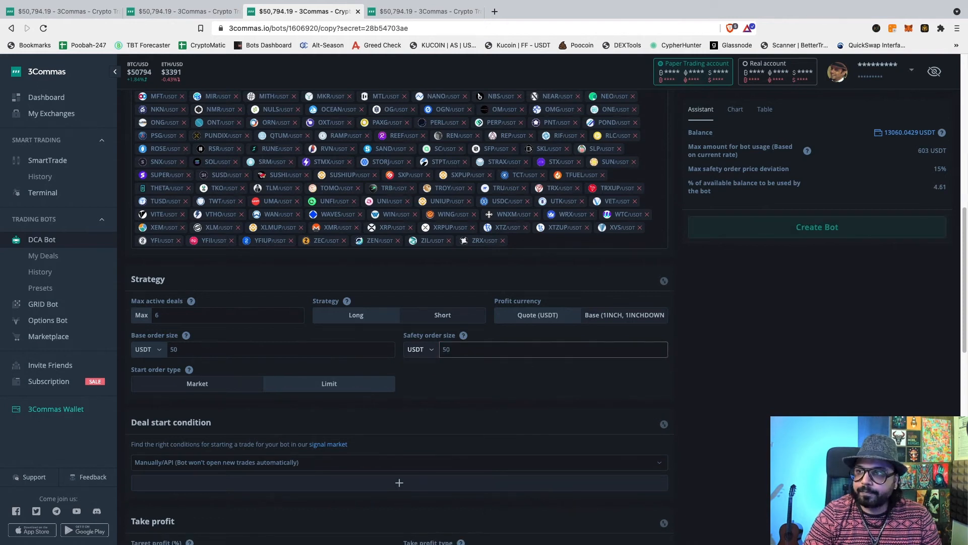
- Review the bot usage estimate and go through the take profit, safety order and advanced settings
scroll(519, 390, "down", 3)
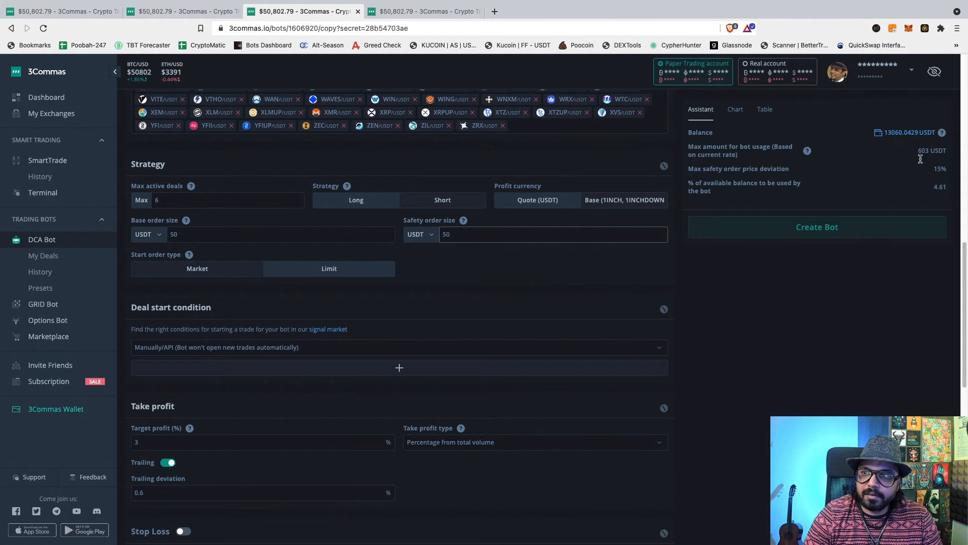
scroll(498, 349, "down", 2)
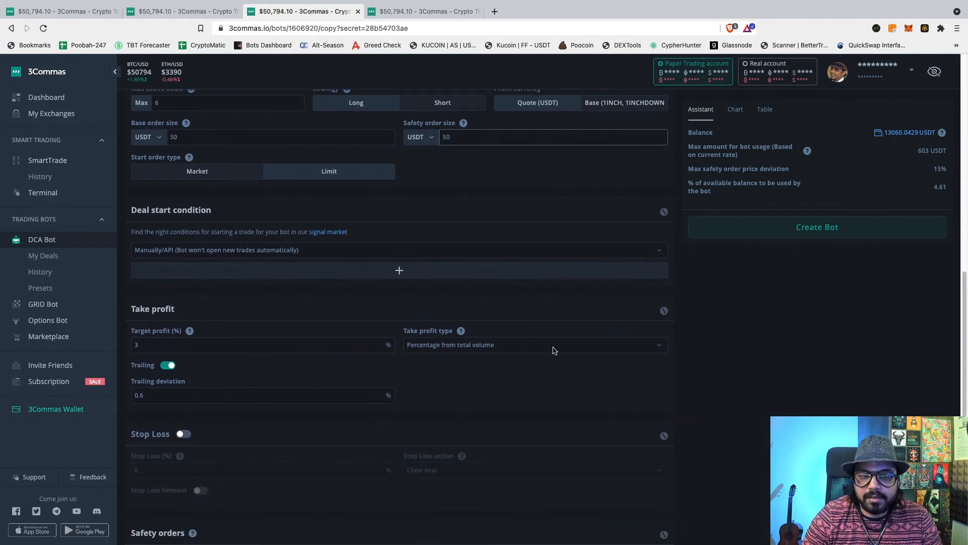
scroll(553, 348, "down", 2)
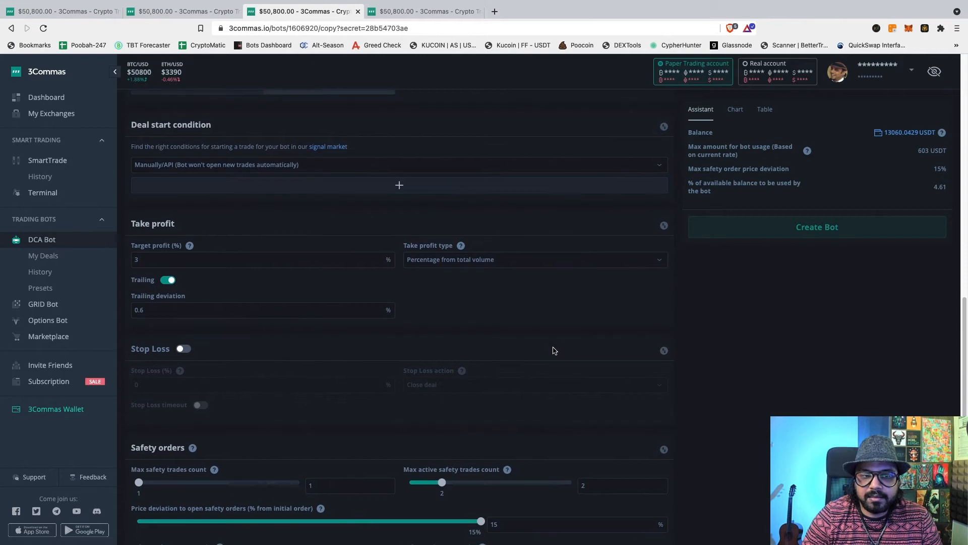
scroll(553, 349, "down", 1)
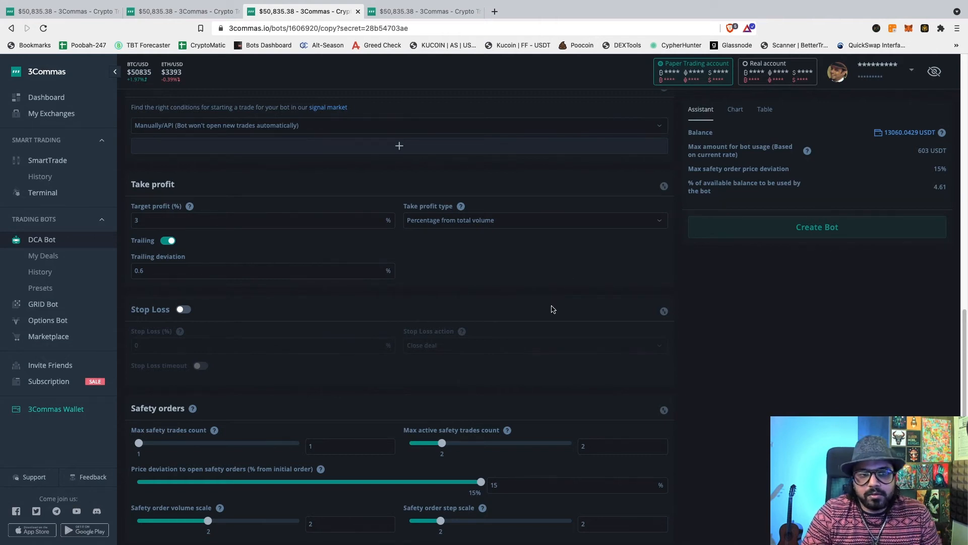
scroll(557, 301, "down", 3)
scroll(558, 298, "down", 5)
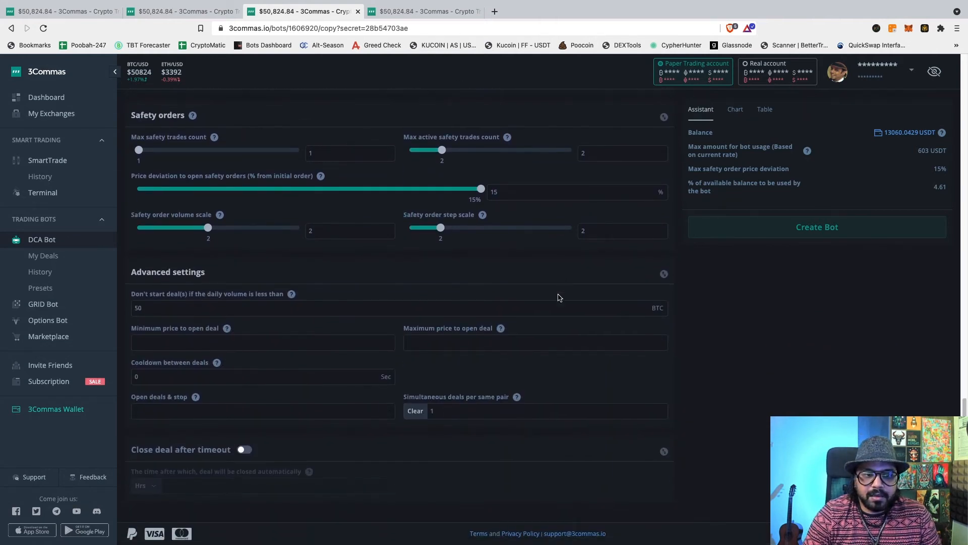
scroll(558, 298, "up", 4)
scroll(532, 312, "up", 2)
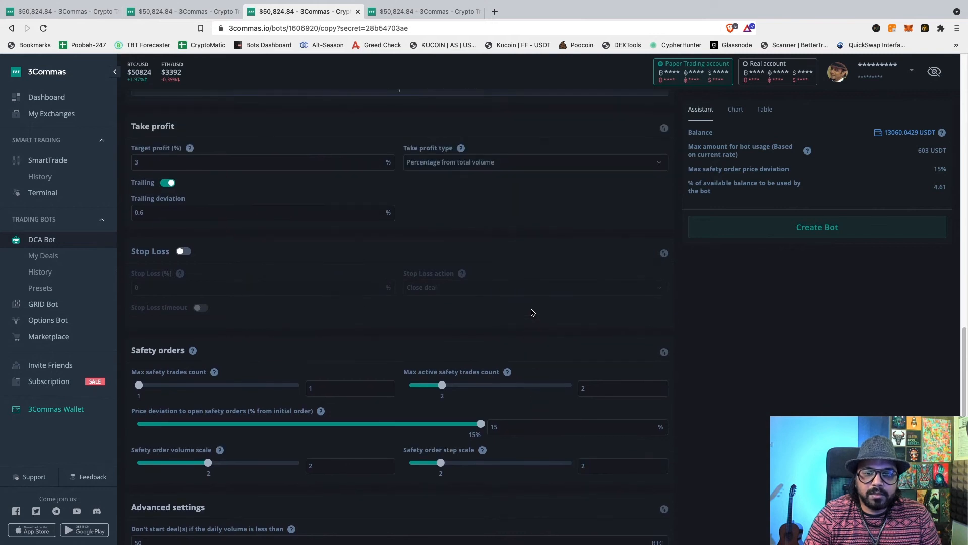
left_click(492, 428)
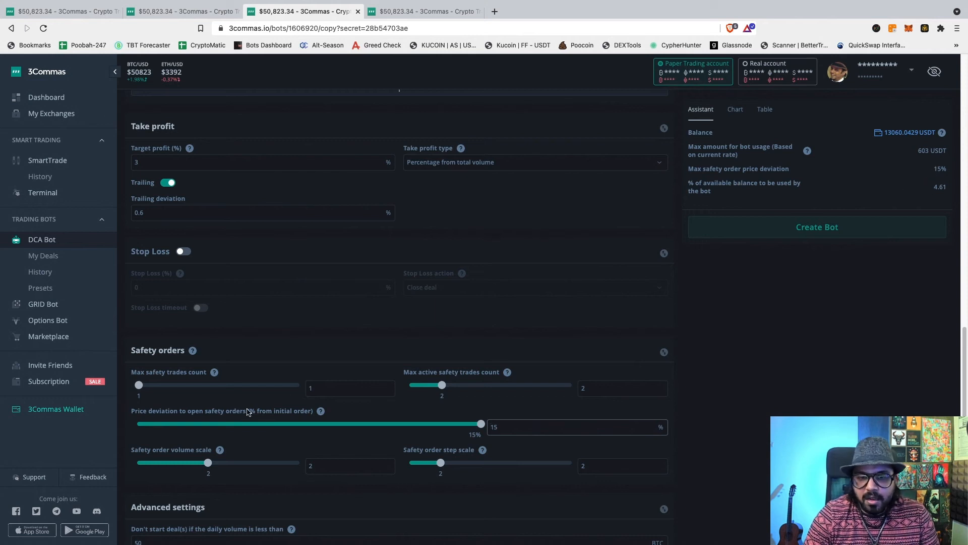
- Set the max safety trades count to 2 and check the used amount and deviation for each order step
left_click(312, 387)
key("BackSpace")
type("2")
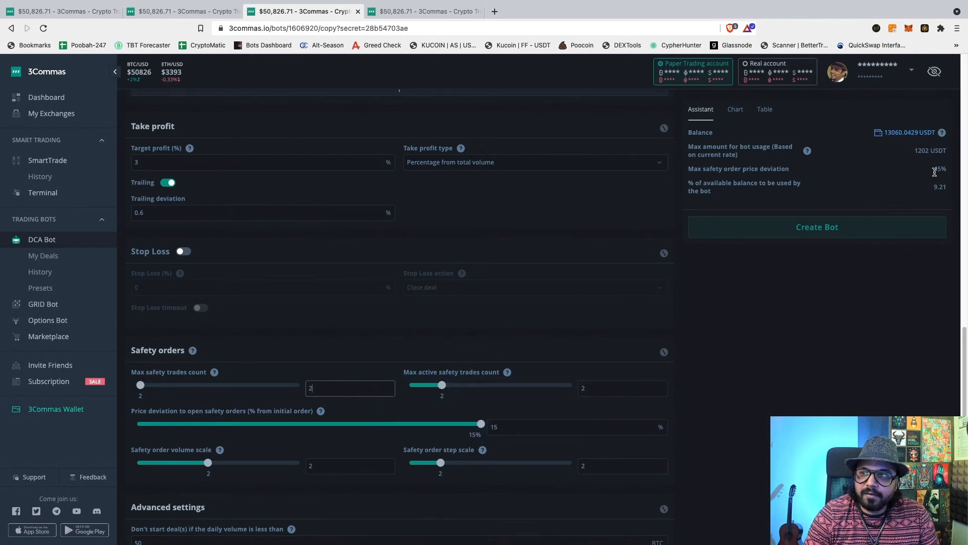
left_click(764, 115)
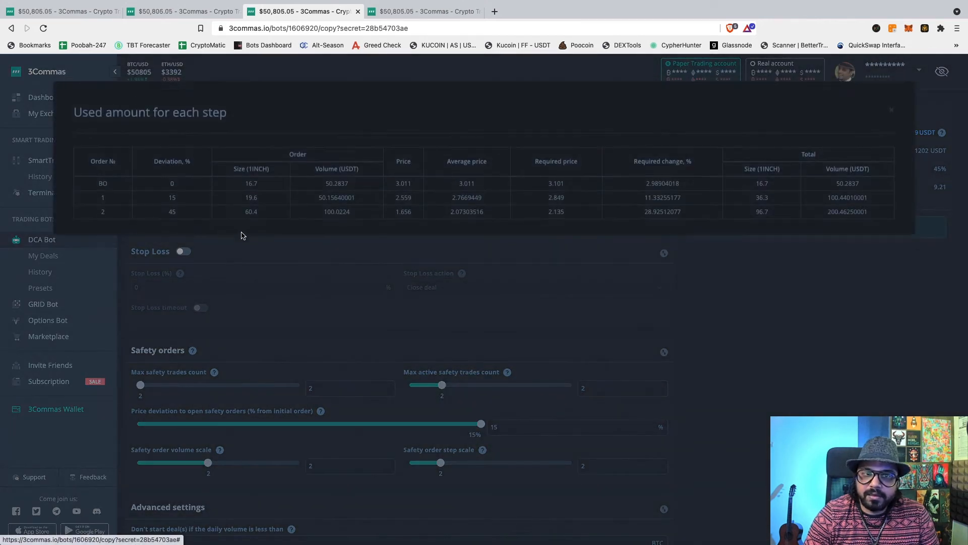
left_click(785, 331)
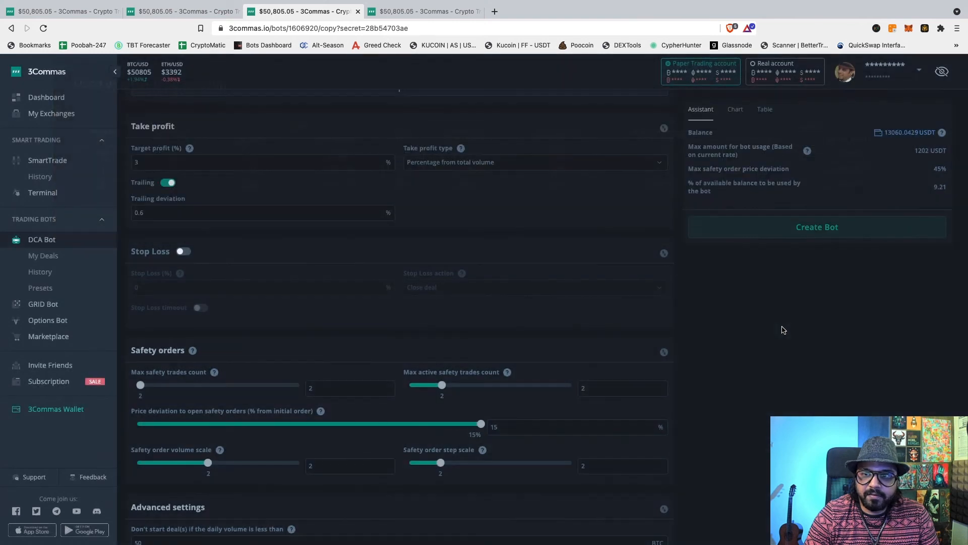
- Set the safety order step scale to 1.4, leaving the volume scale at 2
left_click(319, 466)
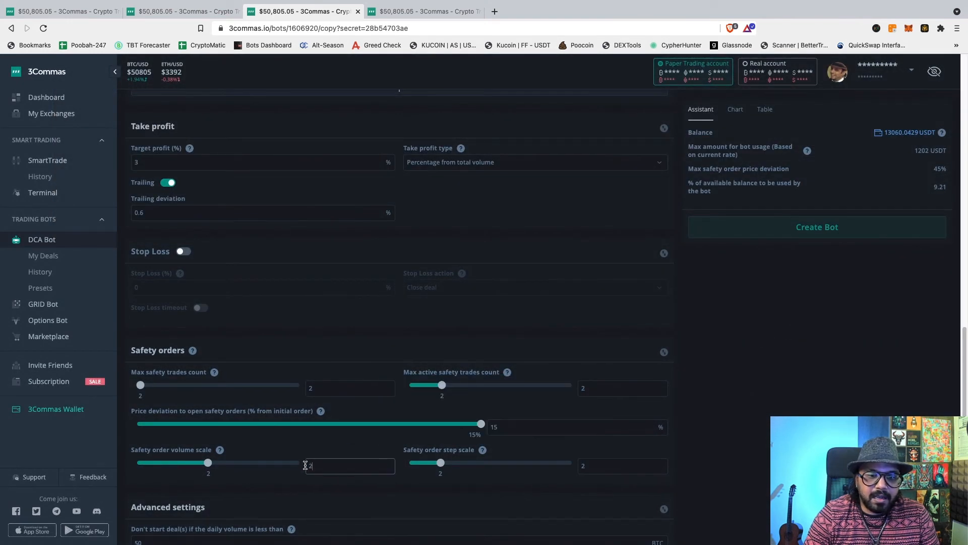
key("BackSpace")
left_click(604, 469)
key("BackSpace")
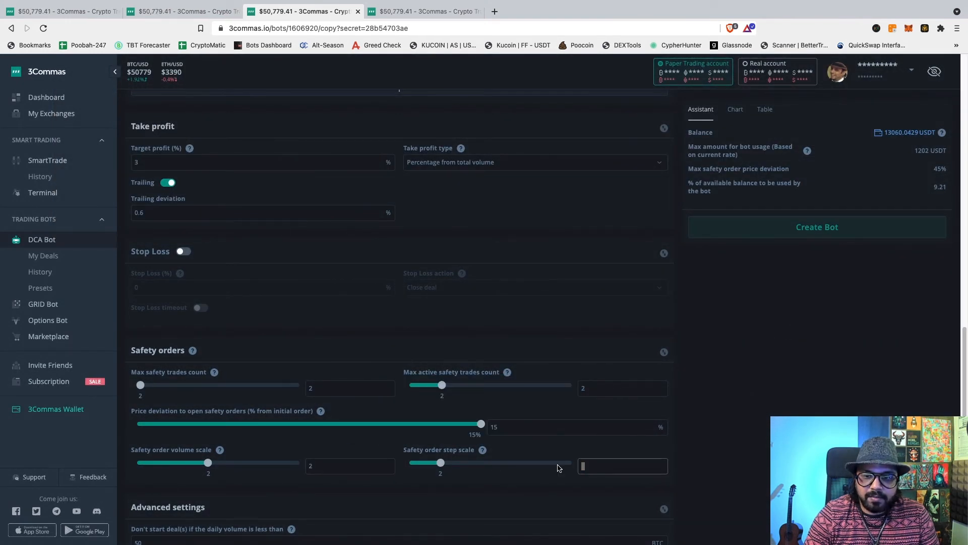
type("1.5")
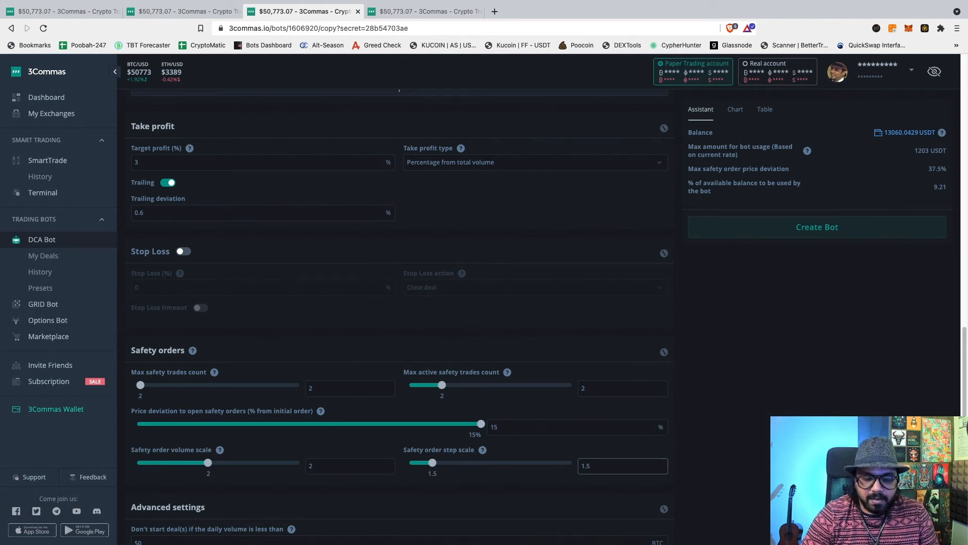
key("BackSpace")
type("4")
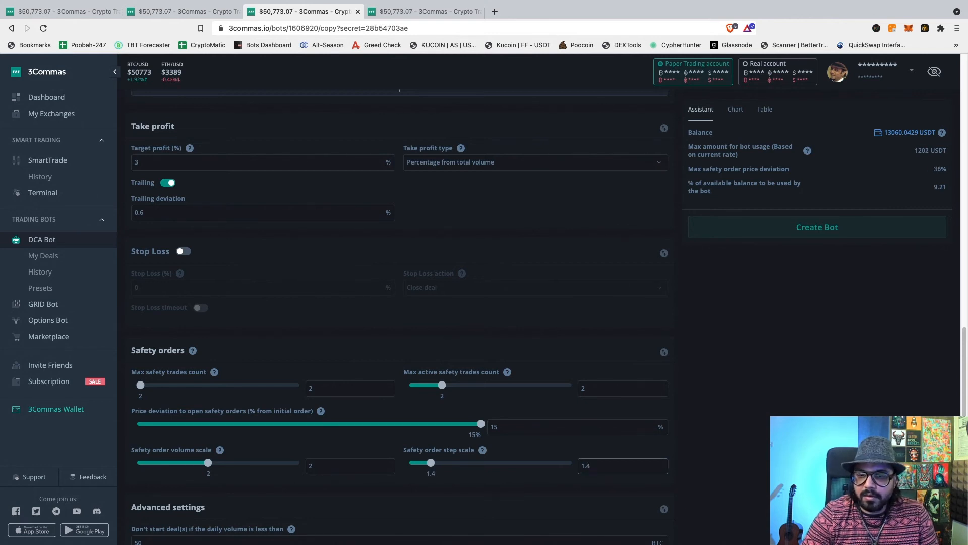
- Try a safety order step scale of 1.2, lower it to 1, and check the used amount and deviation for each step
key("BackSpace")
type("2")
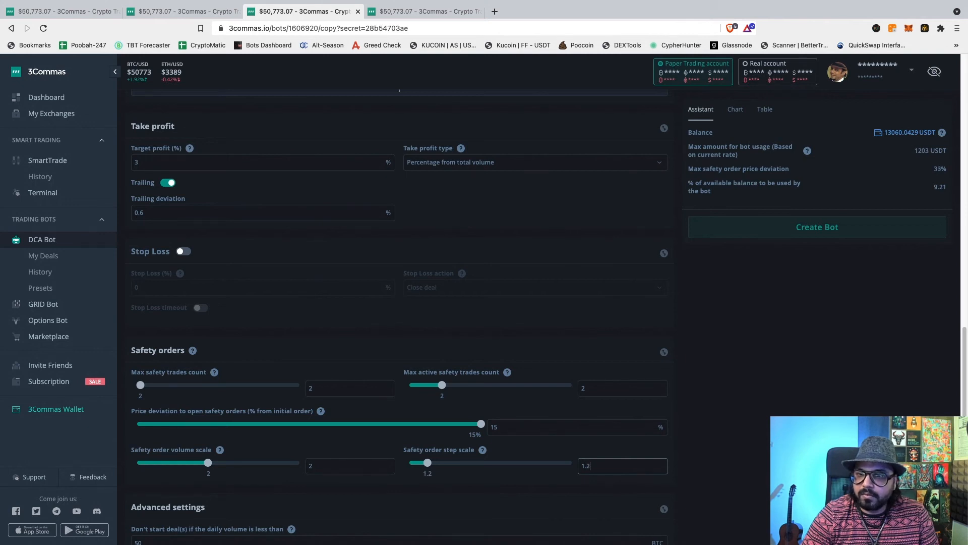
key("BackSpace")
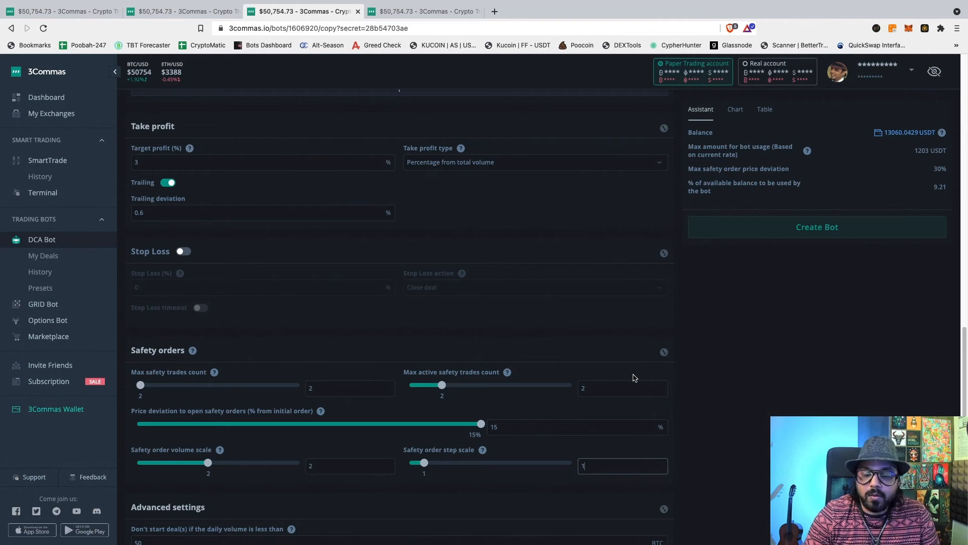
left_click(764, 110)
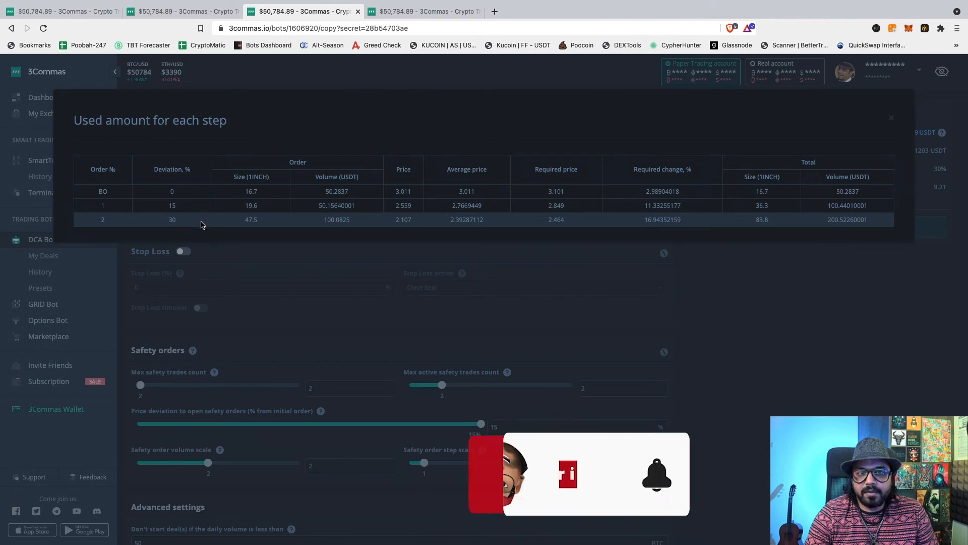
left_click(926, 343)
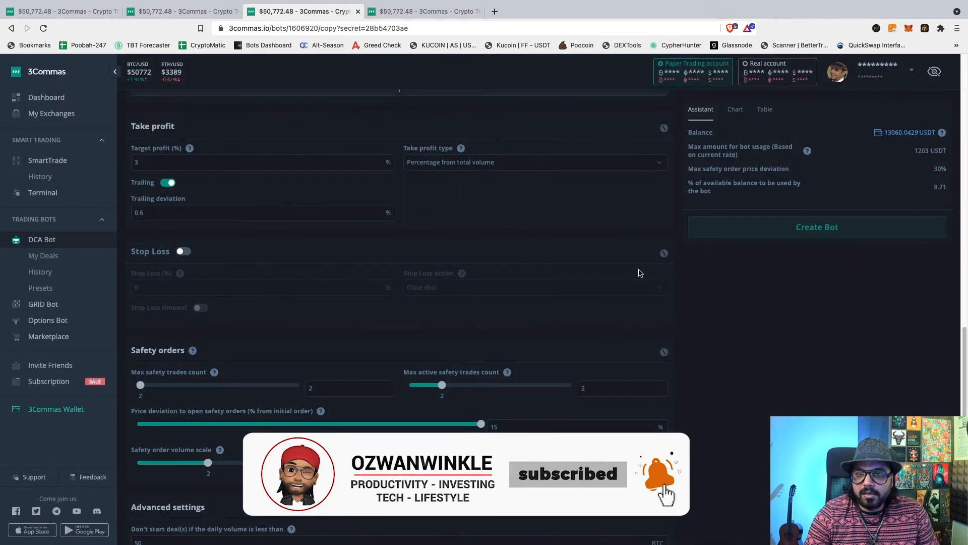
- Set the price deviation to open safety orders to 7% and the safety order step scale to 2
scroll(677, 335, "up", 5)
scroll(677, 336, "up", 10)
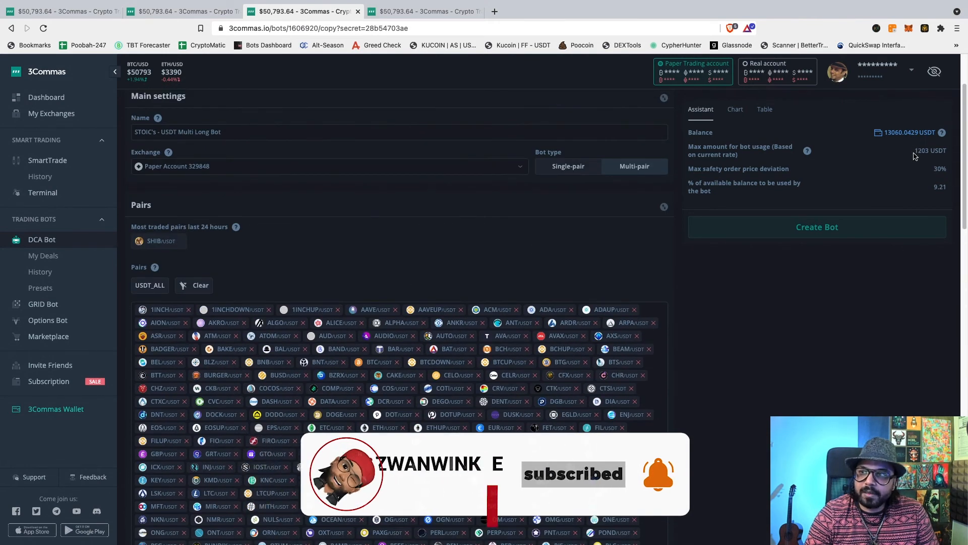
scroll(513, 211, "down", 1)
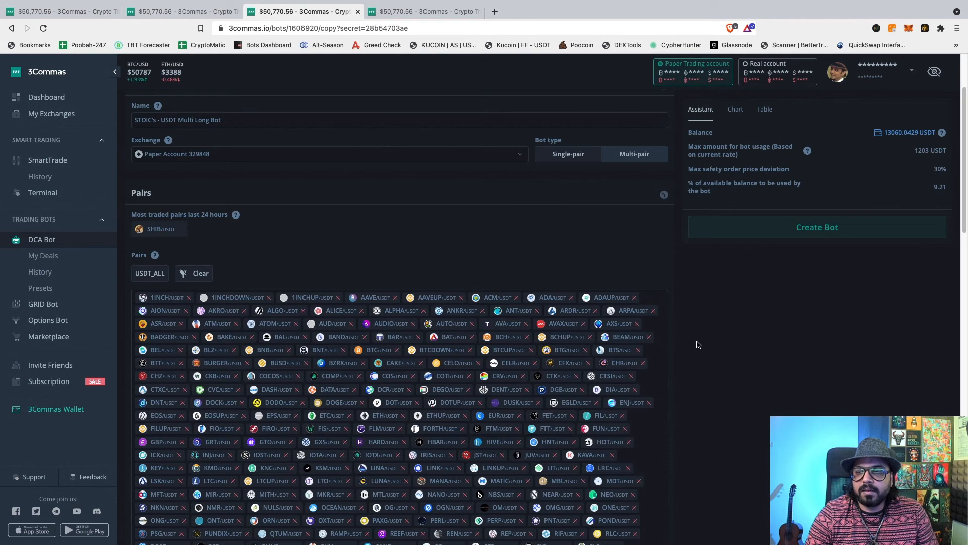
scroll(706, 360, "down", 3)
scroll(706, 358, "down", 9)
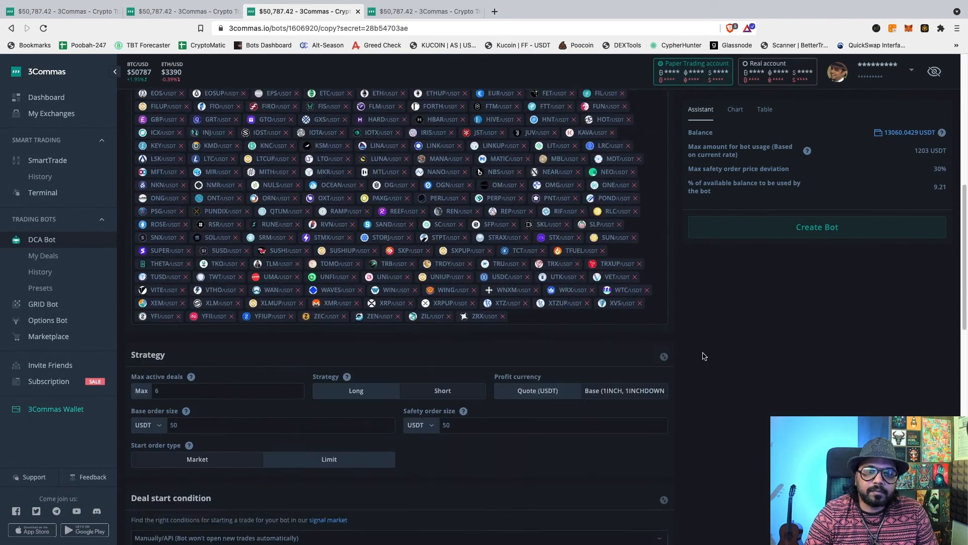
scroll(555, 332, "down", 3)
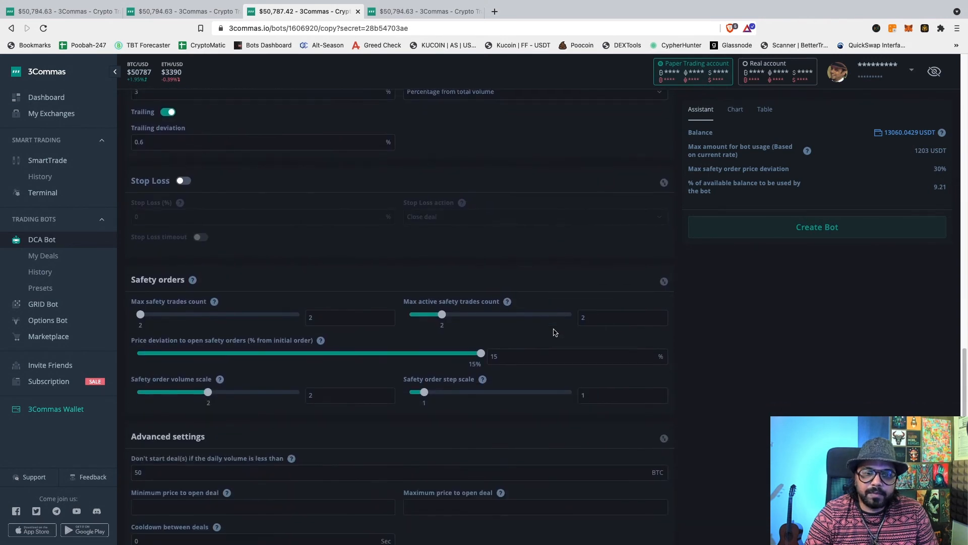
double_click(507, 356)
type("7")
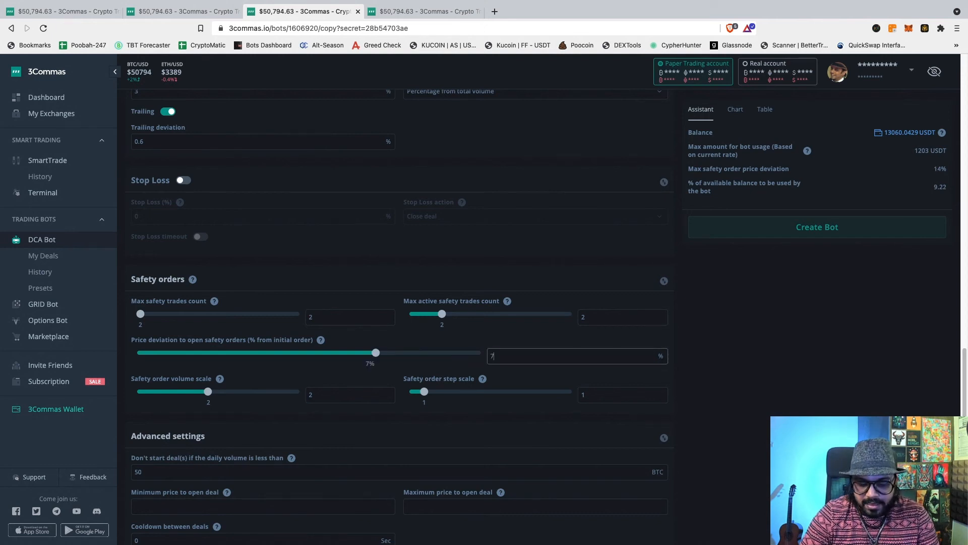
double_click(586, 395)
type("2")
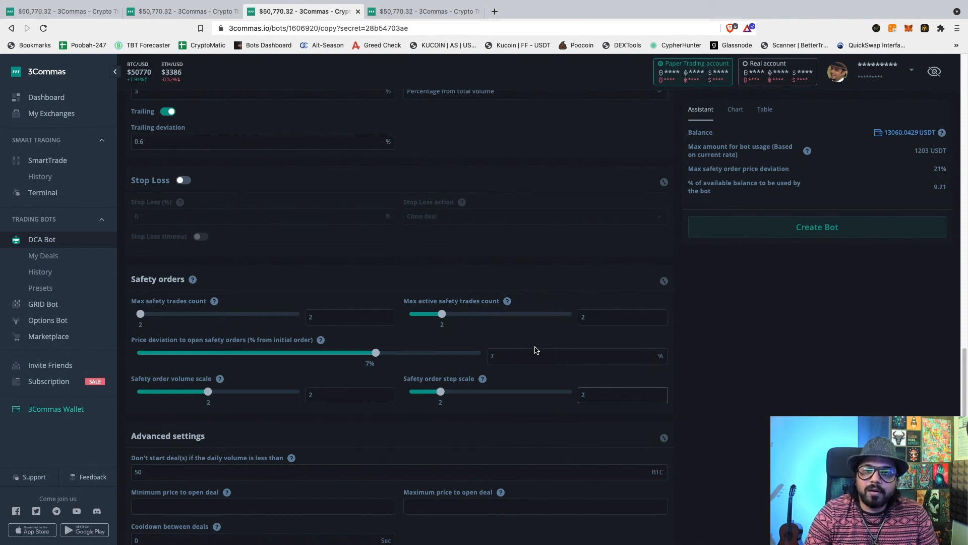
- Set the max safety trades count to 1 and the price deviation to open safety orders to 15%
double_click(496, 357)
key("BackSpace")
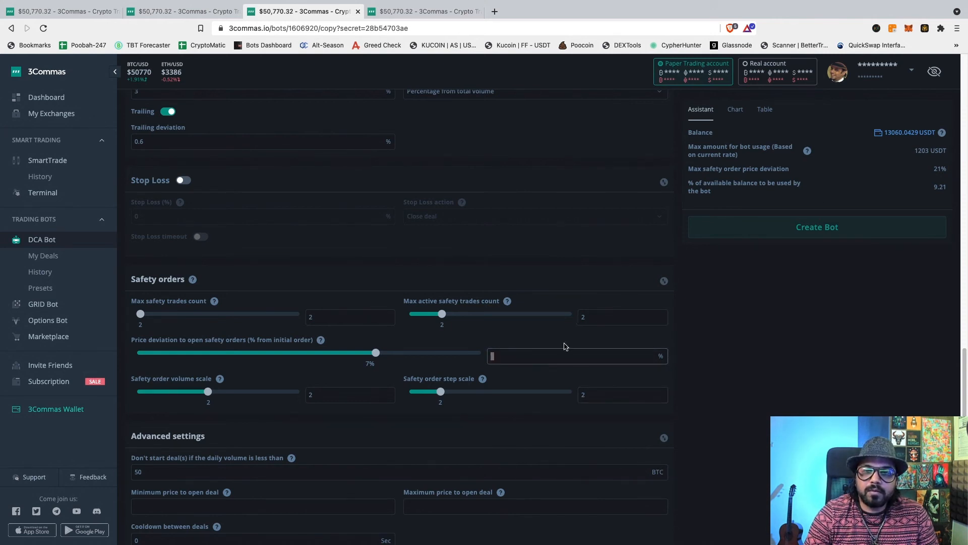
double_click(327, 318)
key("BackSpace")
type("1")
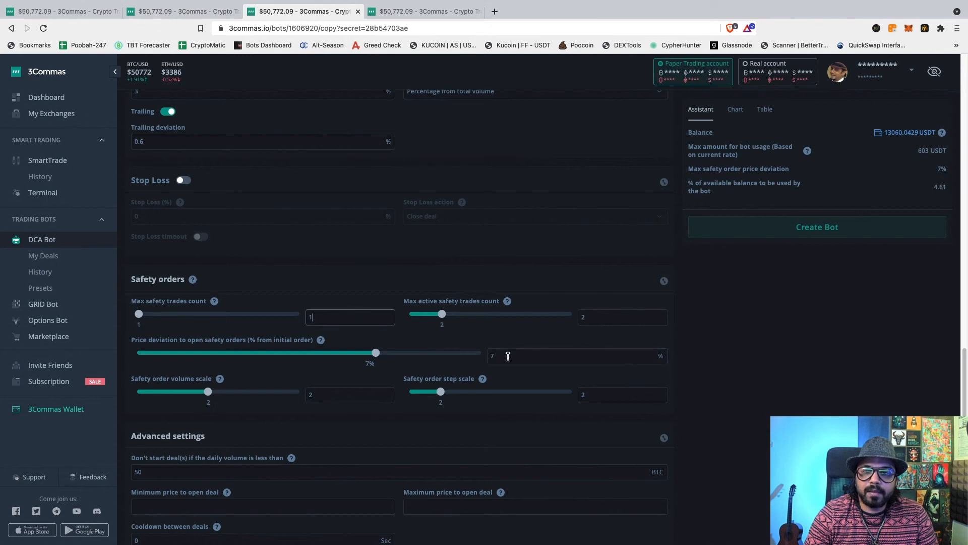
double_click(492, 355)
key("BackSpace")
type("15")
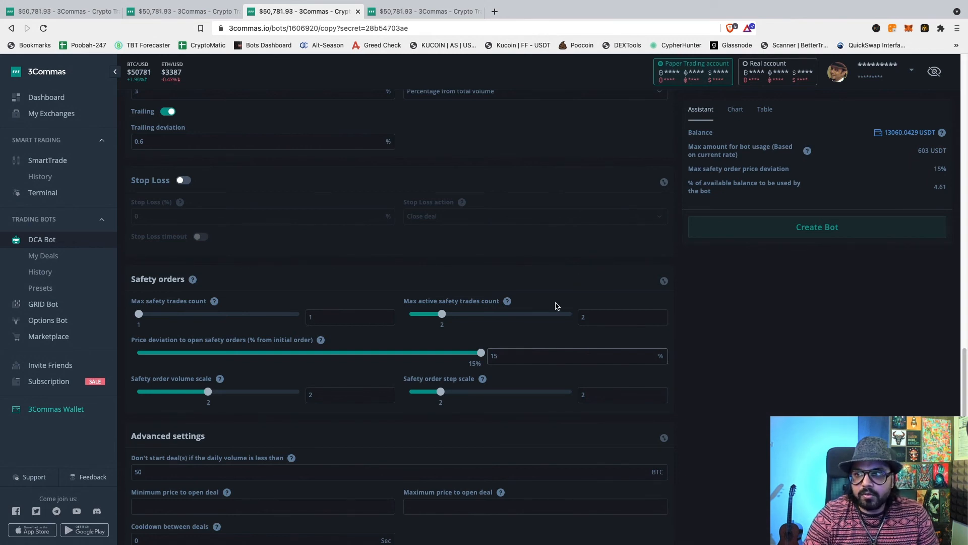
- Set the take profit target to 4% and the trailing deviation to 0.4%
scroll(556, 306, "up", 5)
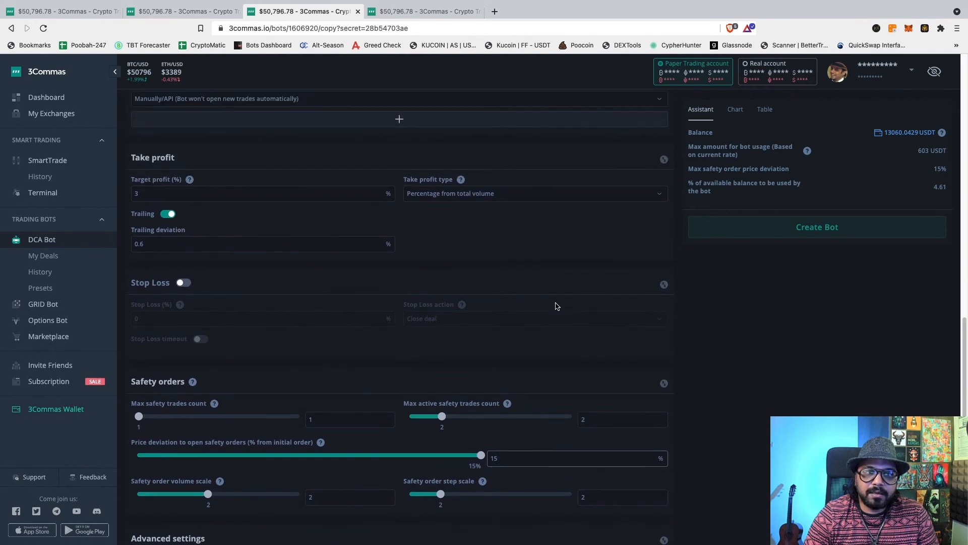
double_click(149, 371)
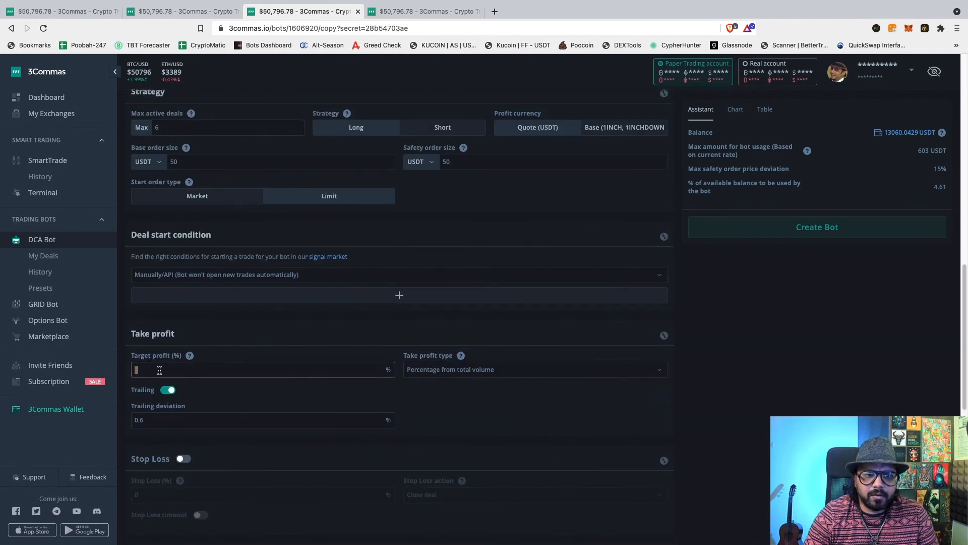
type("4")
left_click(144, 420)
key("BackSpace")
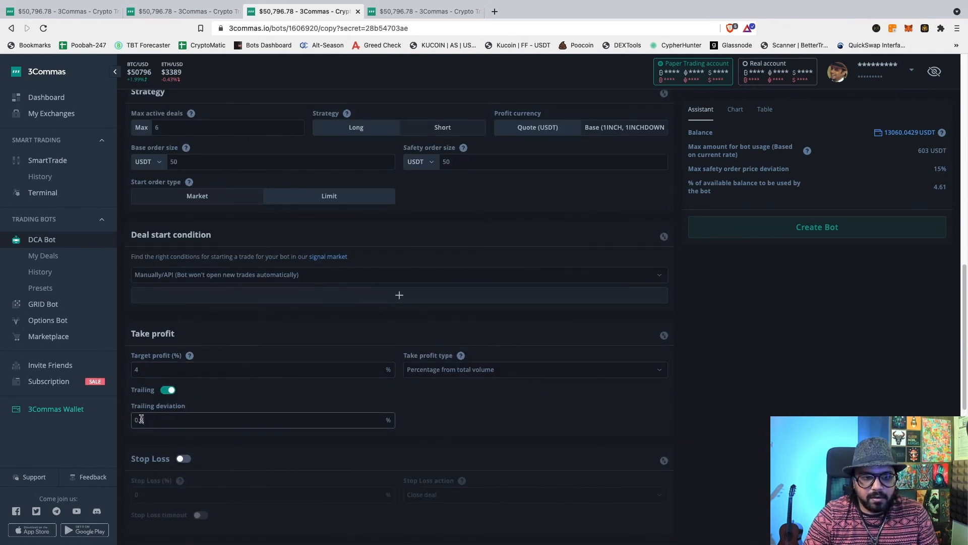
type("4")
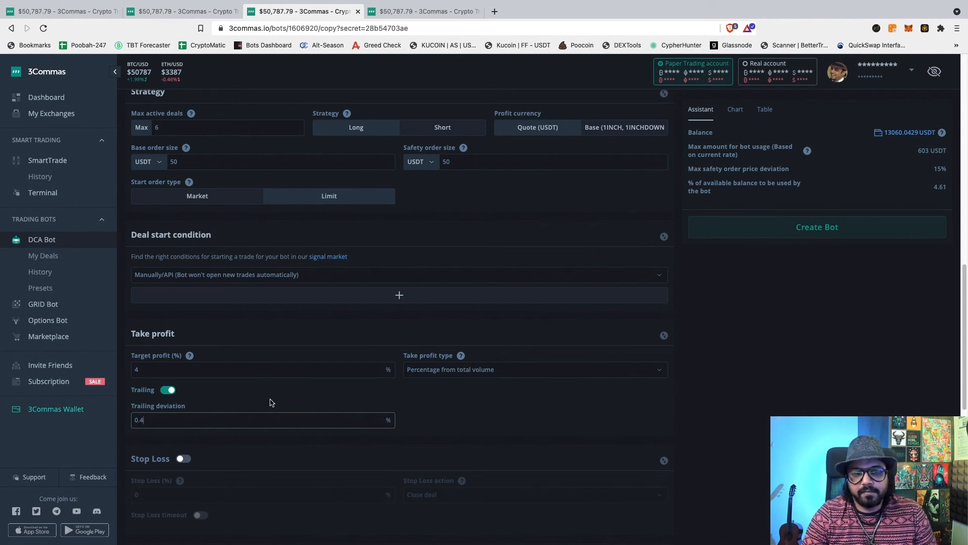
- Set both the base order size and the safety order size to 100 USDT
scroll(271, 402, "up", 3)
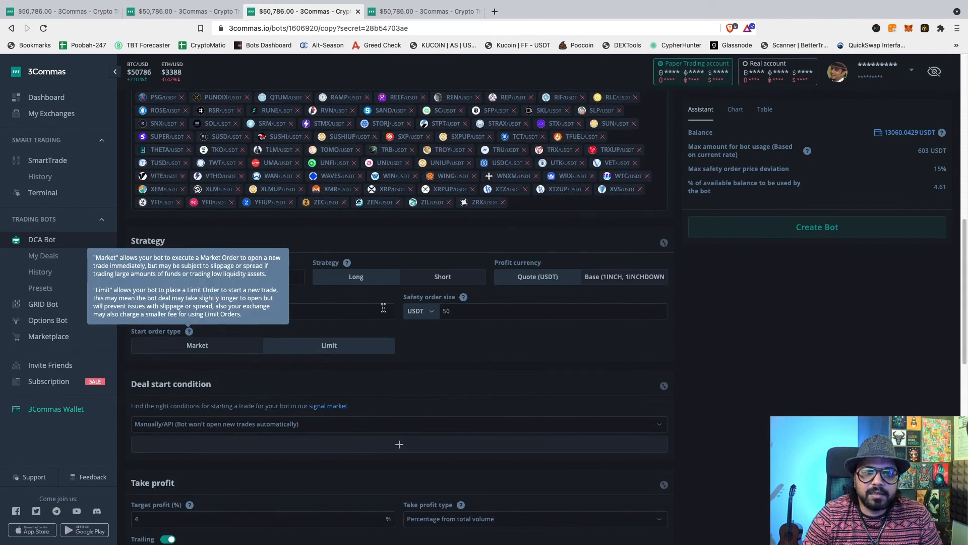
left_click_drag(258, 316, 160, 311)
type("1")
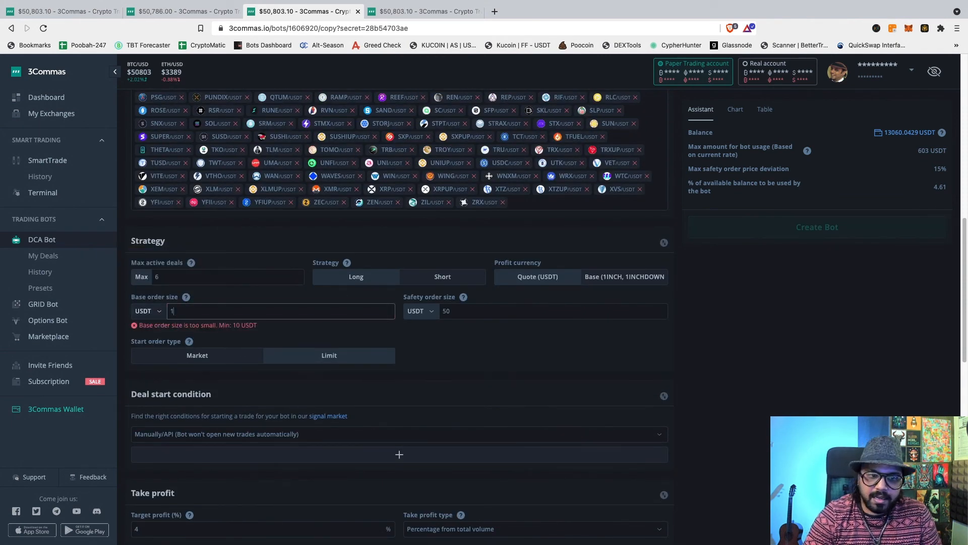
type("00")
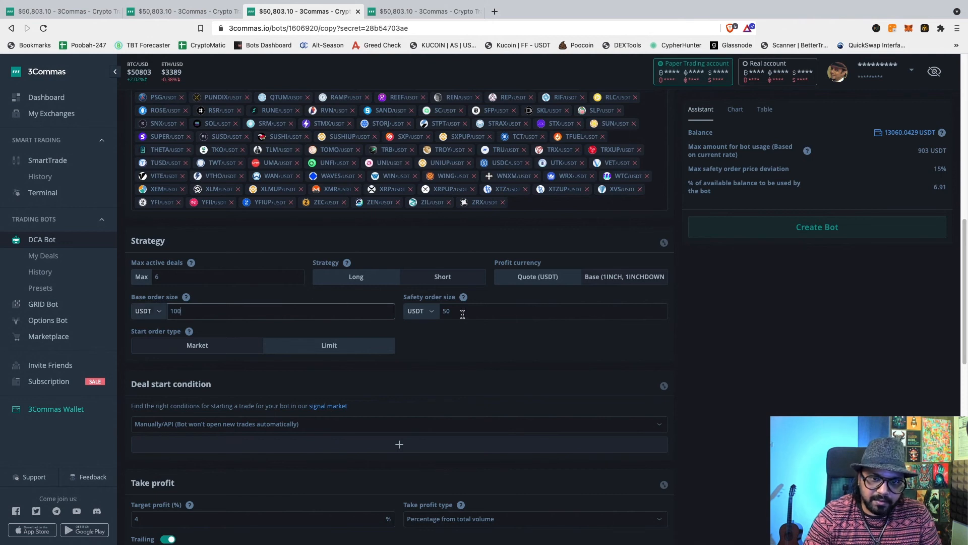
left_click_drag(462, 314, 411, 310)
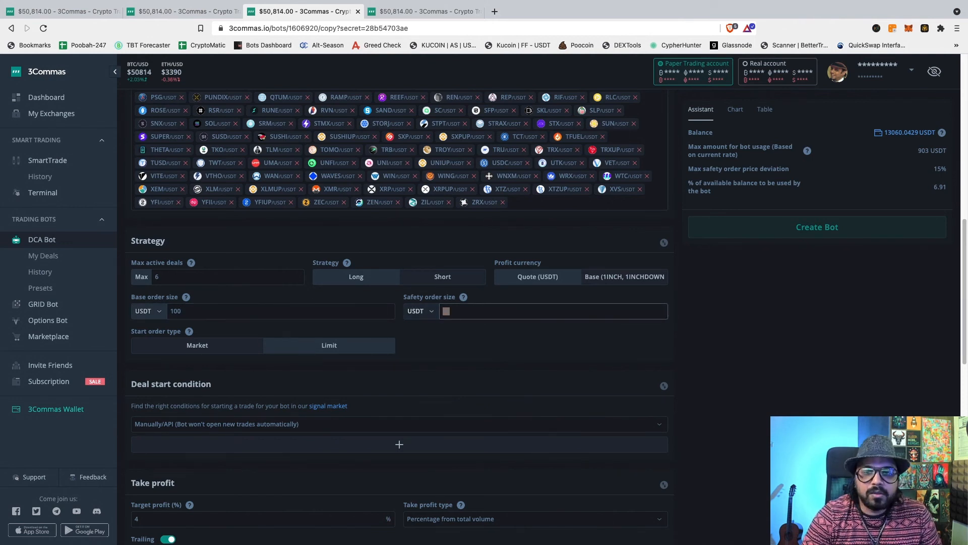
type("100")
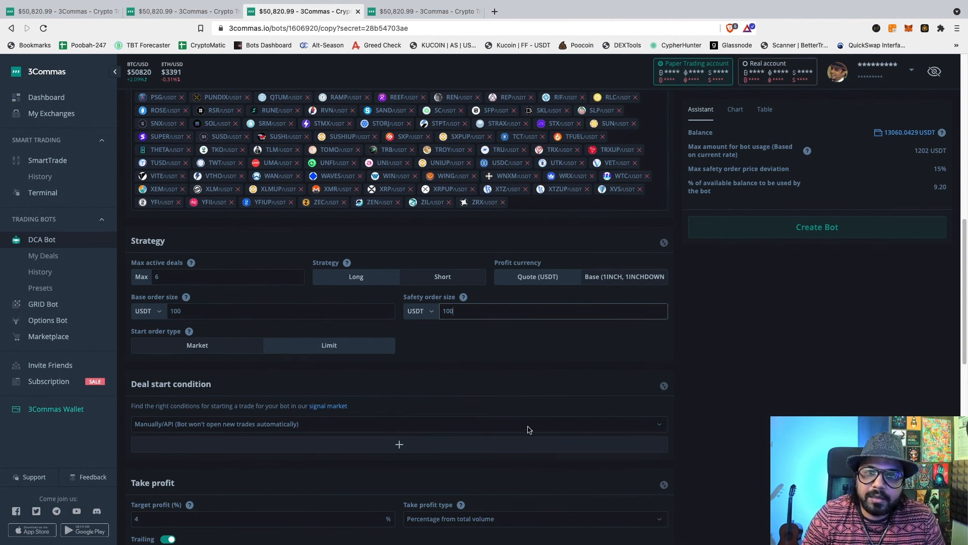
- Review the bot's strategy, take profit, safety order, advanced and main settings
scroll(528, 429, "up", 1)
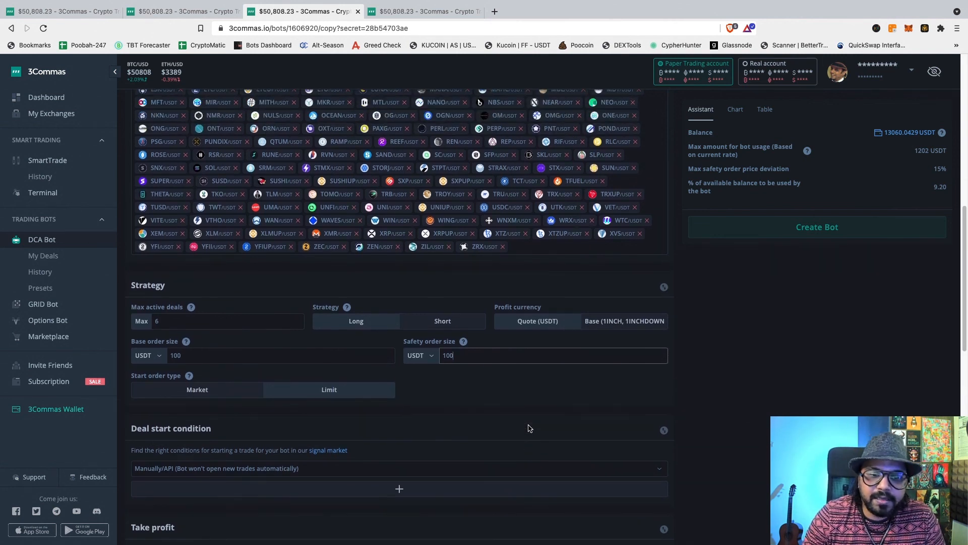
scroll(524, 429, "down", 2)
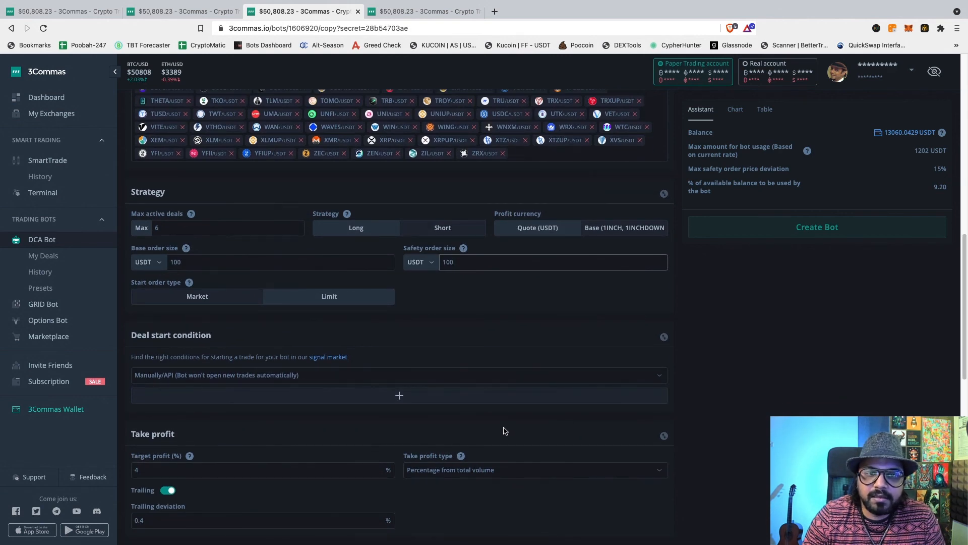
scroll(504, 428, "up", 3)
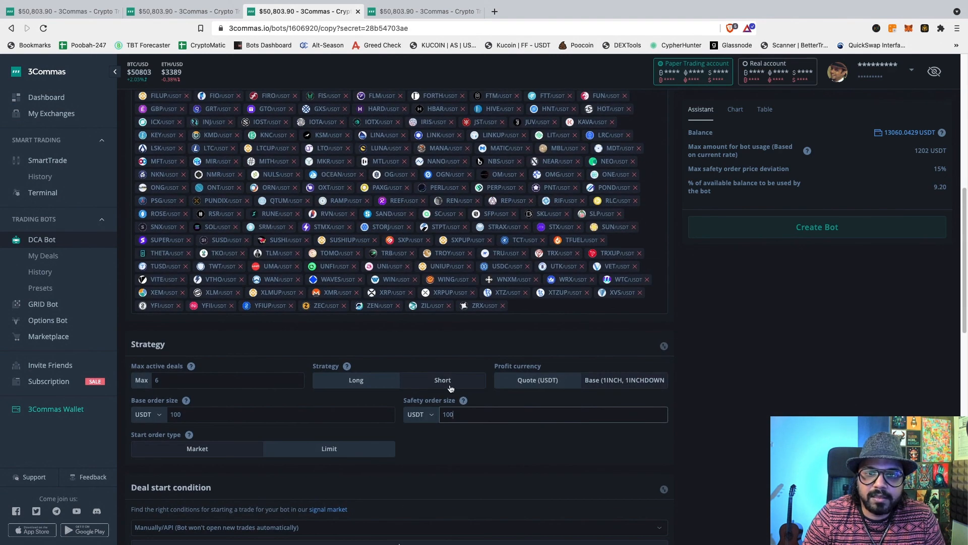
scroll(450, 387, "down", 12)
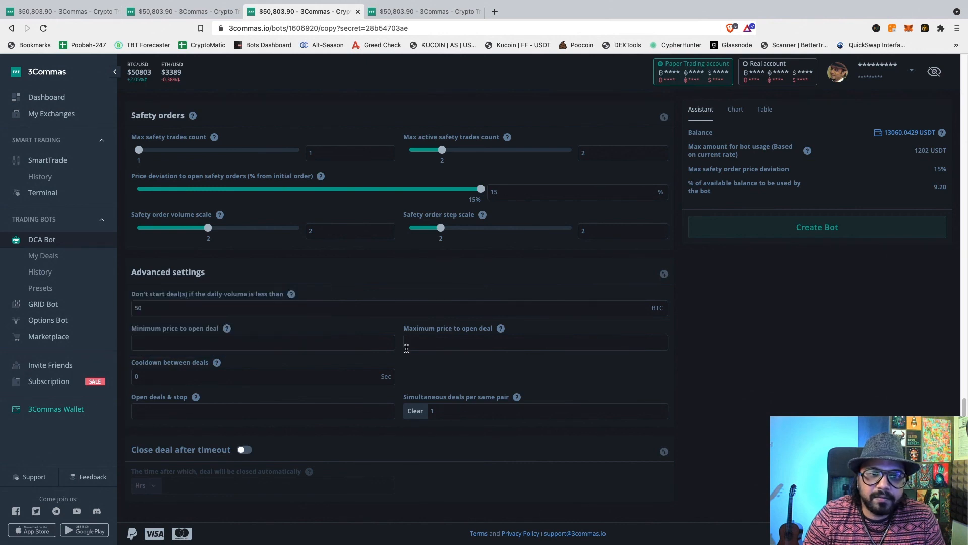
scroll(383, 342, "up", 12)
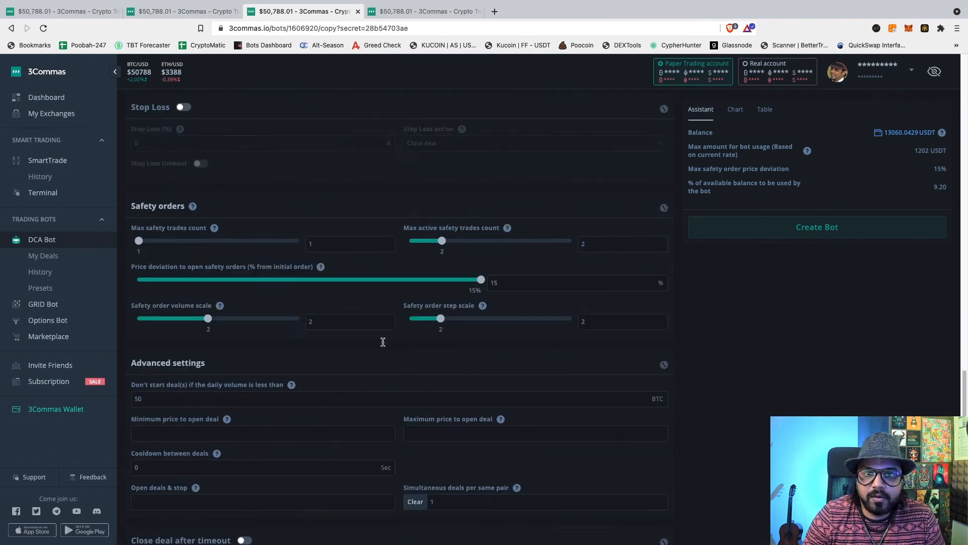
scroll(382, 342, "up", 8)
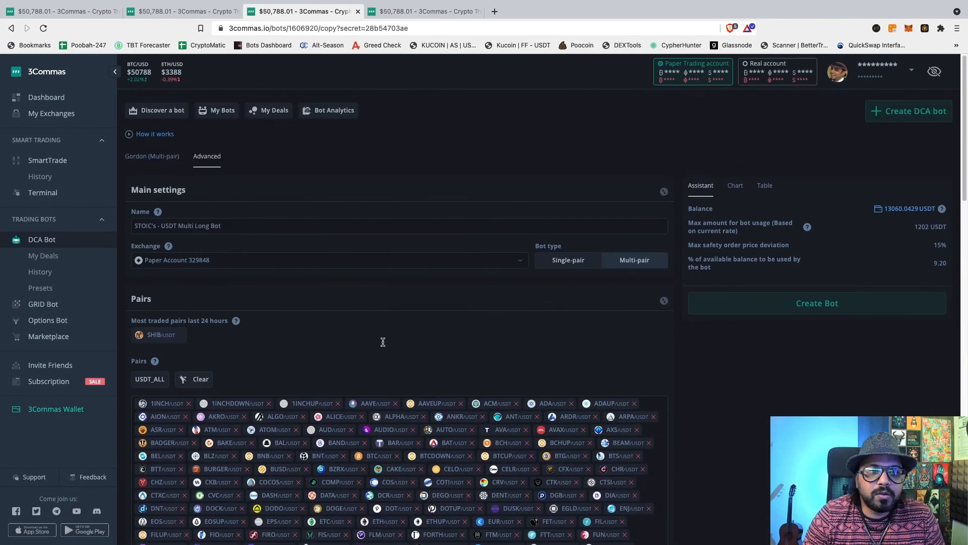